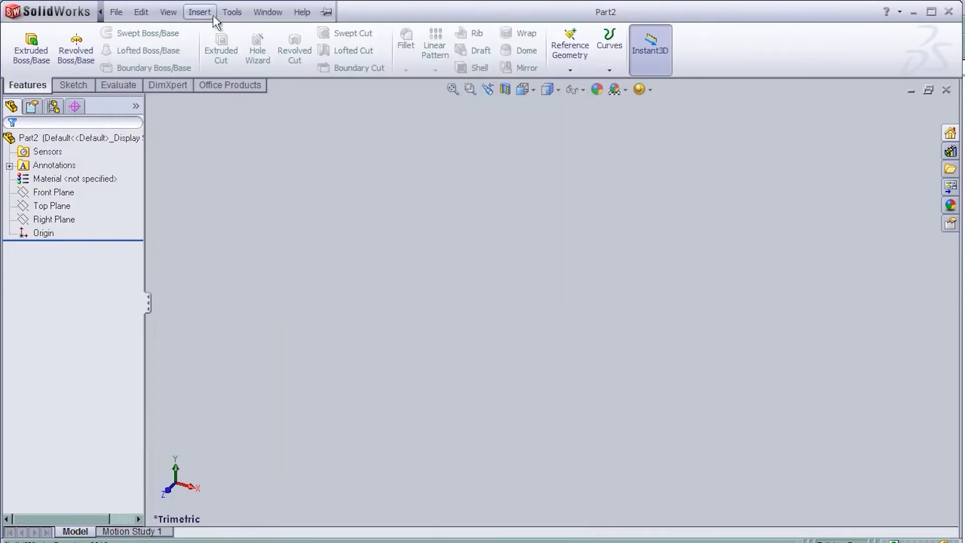
Enable the Surfaces toolbar and float it beside the FeatureManager tree
{"action": "left_click", "coordinate": [230, 12]}
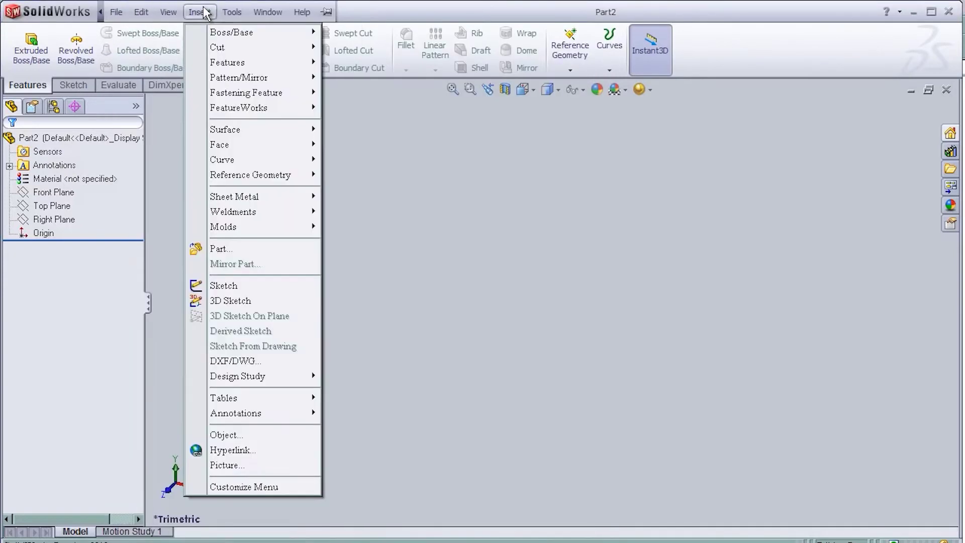
{"action": "mouse_move", "coordinate": [249, 130]}
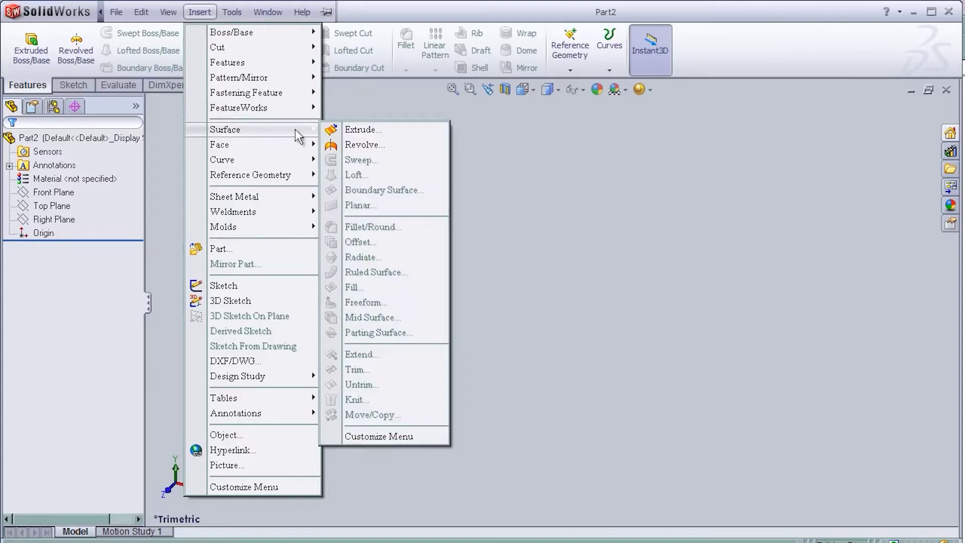
{"action": "right_click", "coordinate": [728, 47]}
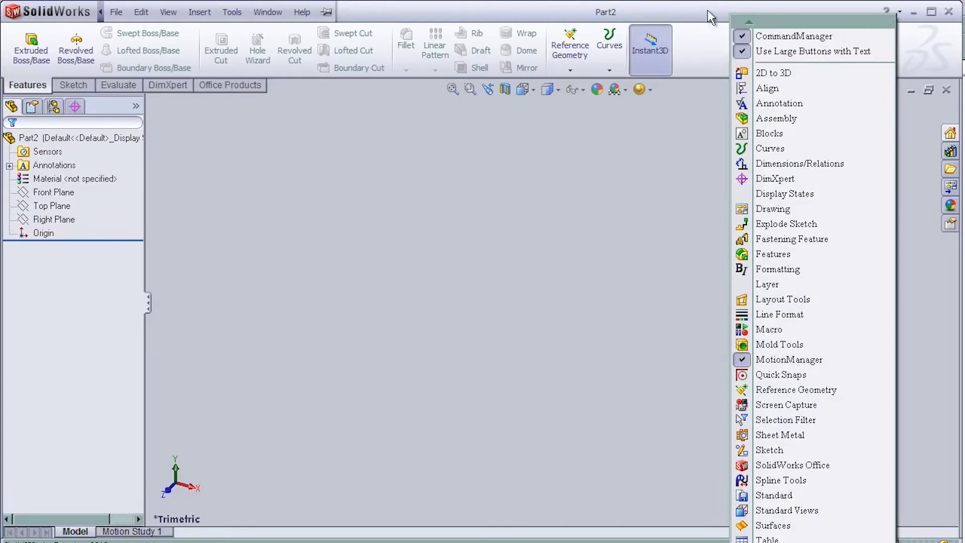
{"action": "left_click", "coordinate": [774, 524]}
{"action": "mouse_move", "coordinate": [164, 119]}
{"action": "left_mouse_down"}
{"action": "mouse_move", "coordinate": [176, 100]}
{"action": "mouse_move", "coordinate": [171, 130]}
{"action": "left_mouse_up"}
Start a sketch on the Top Plane and draw the three-line zigzag profile of the S-curve
{"action": "left_click", "coordinate": [52, 206]}
{"action": "left_click", "coordinate": [81, 184]}
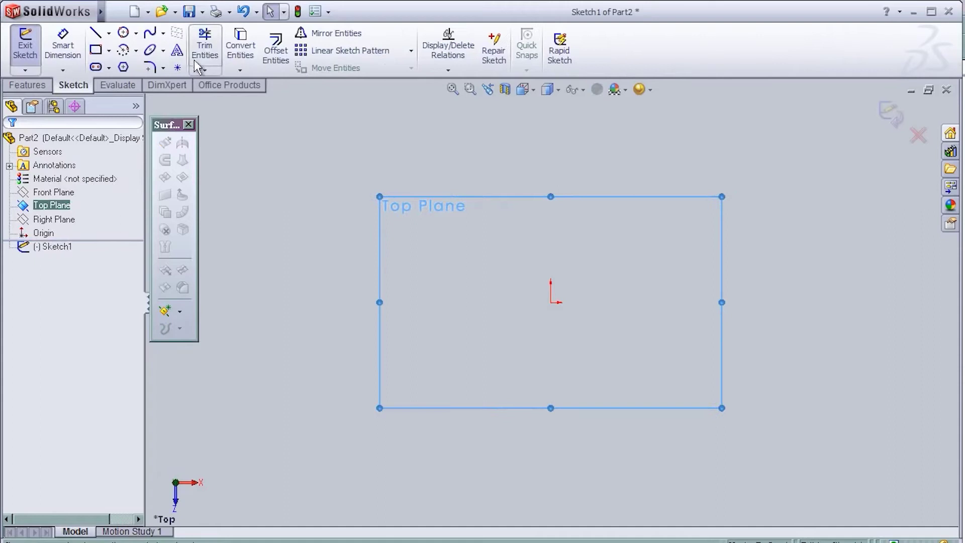
{"action": "left_click", "coordinate": [388, 318]}
{"action": "left_click", "coordinate": [495, 206]}
{"action": "left_click", "coordinate": [665, 338]}
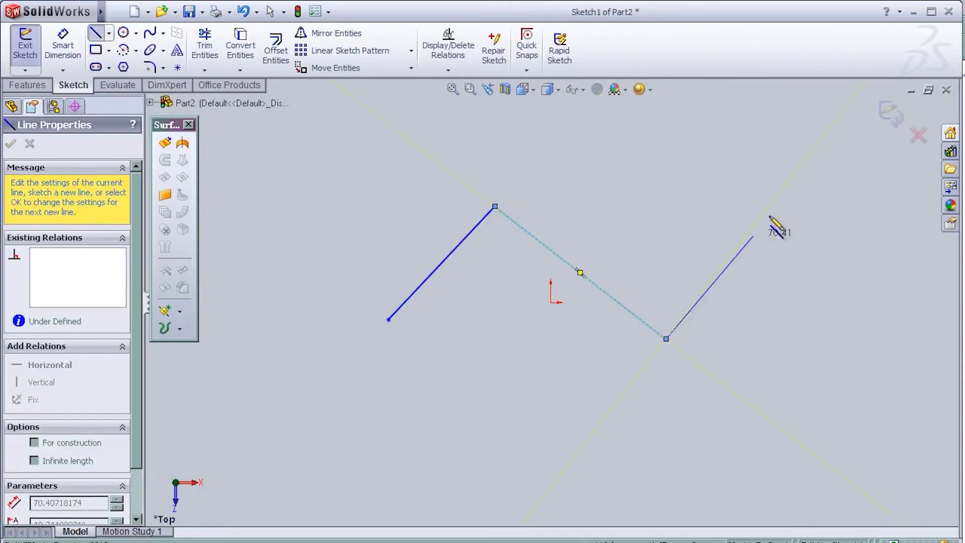
{"action": "left_click", "coordinate": [804, 191]}
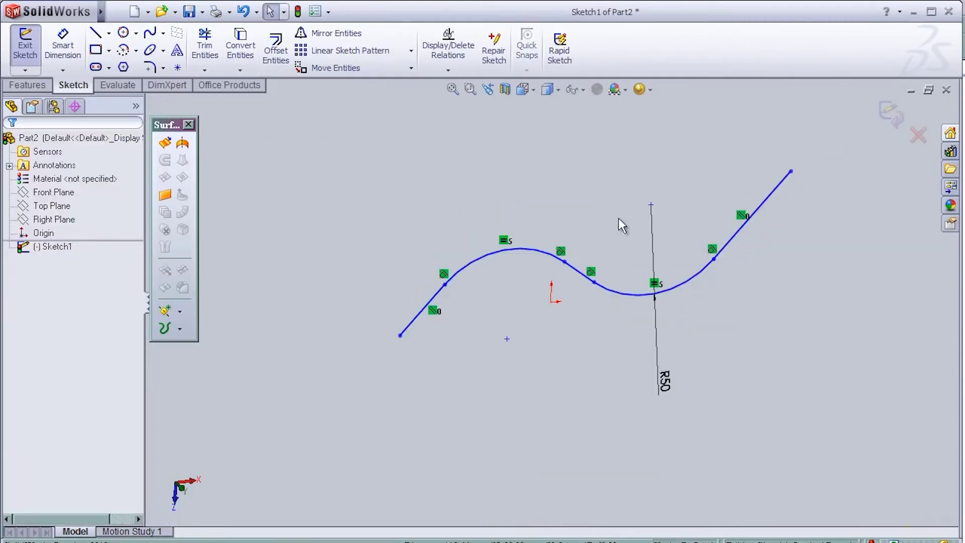
Extrude the S-curve as a surface, Direction 1 Blind 50 mm
{"action": "left_click", "coordinate": [165, 144]}
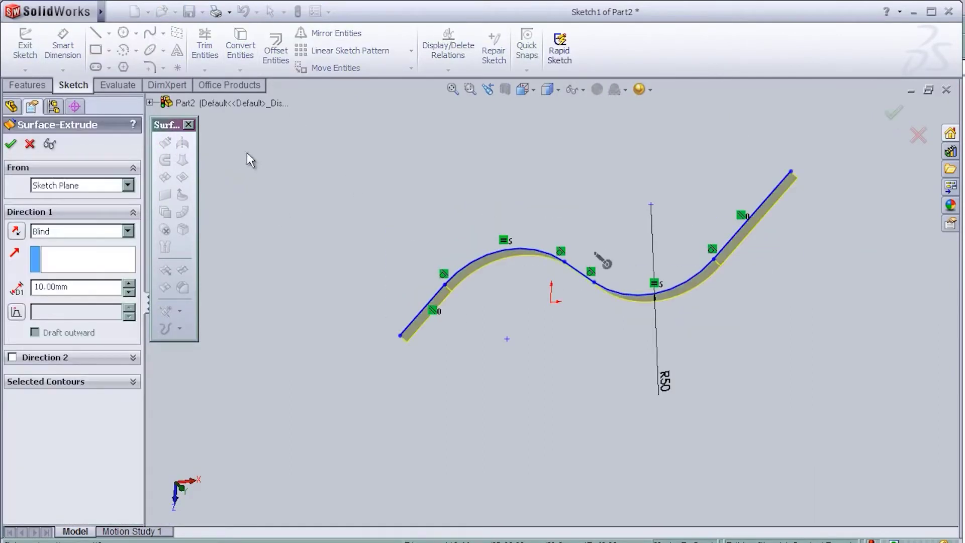
{"action": "middle_click_drag", "start_coordinate": [473, 180], "coordinate": [398, 210]}
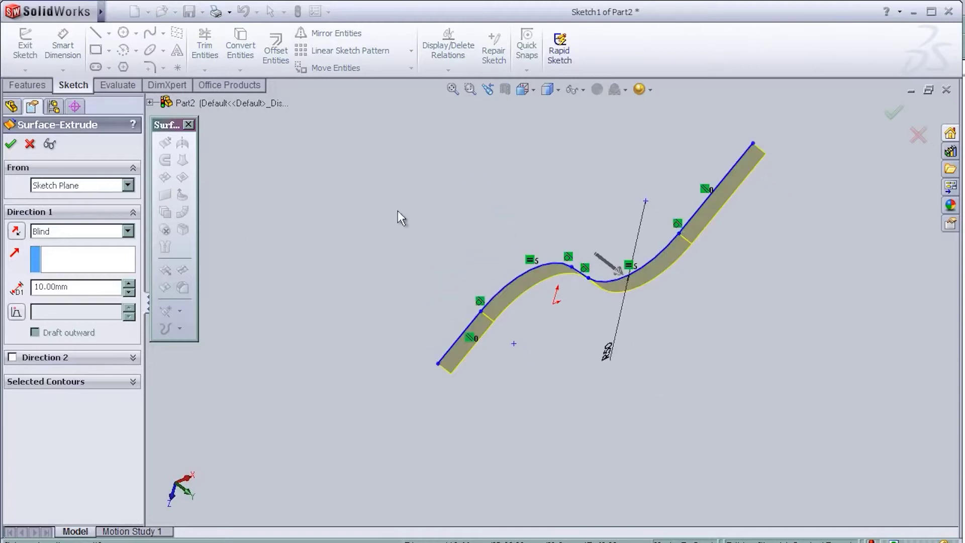
{"action": "left_click", "coordinate": [129, 283]}
{"action": "left_click", "coordinate": [129, 283]}
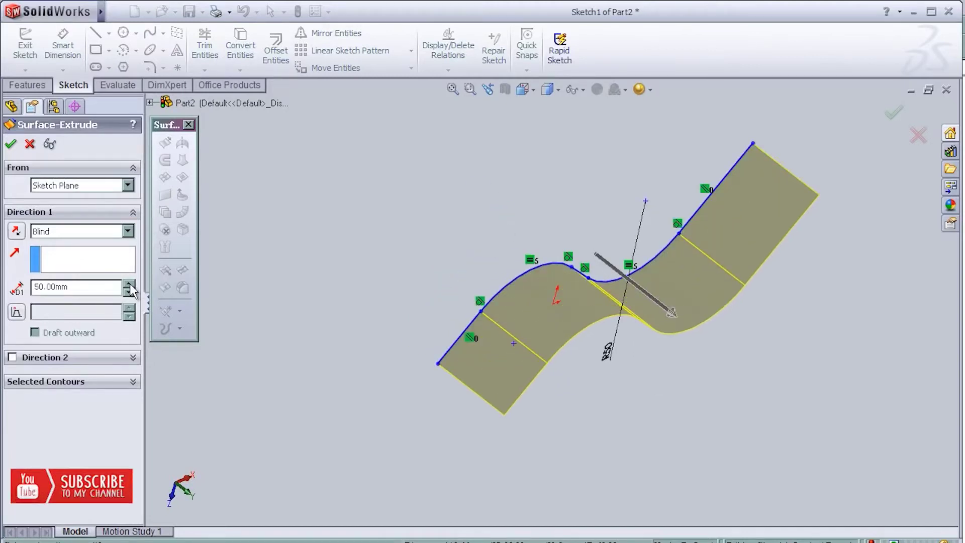
{"action": "middle_click_drag", "start_coordinate": [441, 241], "coordinate": [452, 248]}
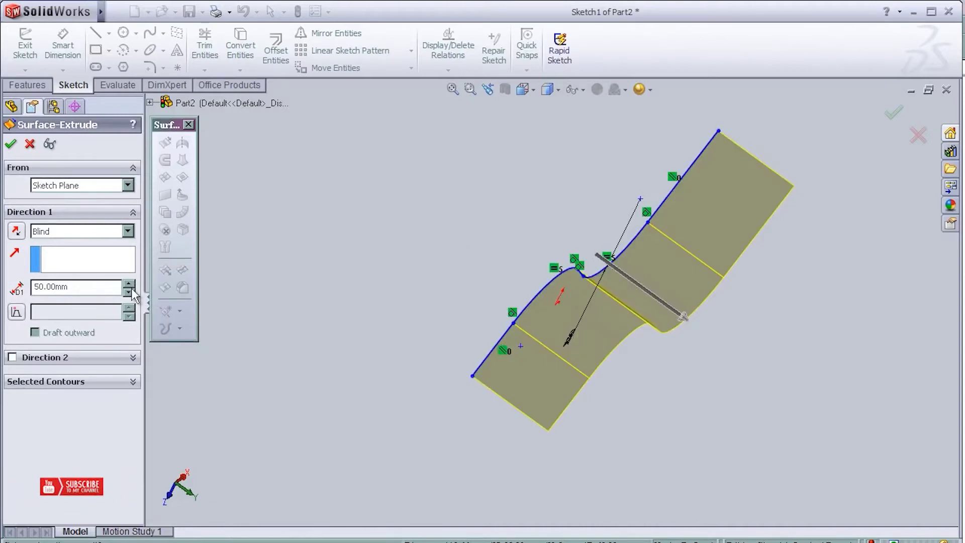
{"action": "middle_click_drag", "start_coordinate": [397, 280], "coordinate": [392, 262]}
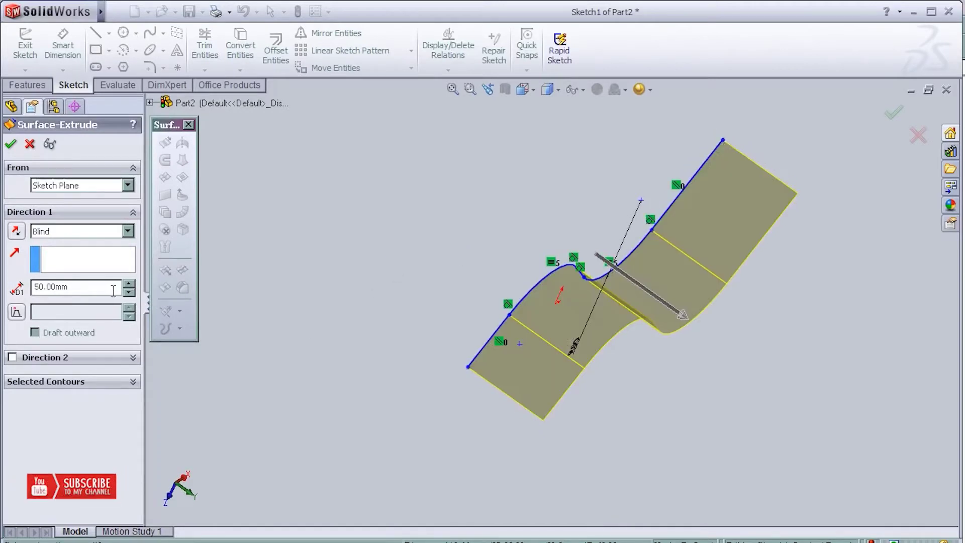
Add Direction 2 Blind 40 mm and accept the extruded surface
{"action": "left_click", "coordinate": [12, 358]}
{"action": "middle_click_drag", "start_coordinate": [455, 245], "coordinate": [469, 263]}
{"action": "triple_click", "coordinate": [130, 393]}
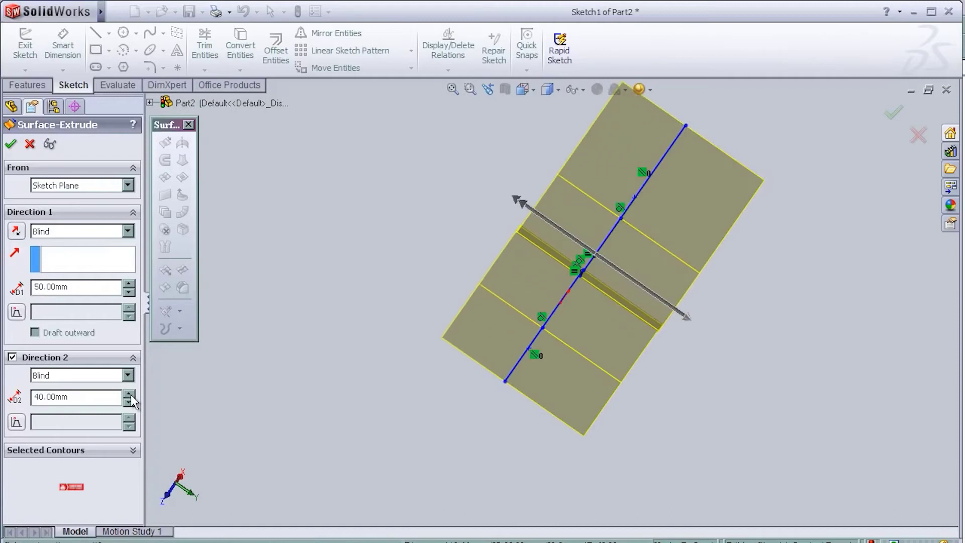
{"action": "mouse_move", "coordinate": [350, 254]}
{"action": "middle_mouse_down"}
{"action": "mouse_move", "coordinate": [343, 205]}
{"action": "mouse_move", "coordinate": [315, 233]}
{"action": "middle_mouse_up"}
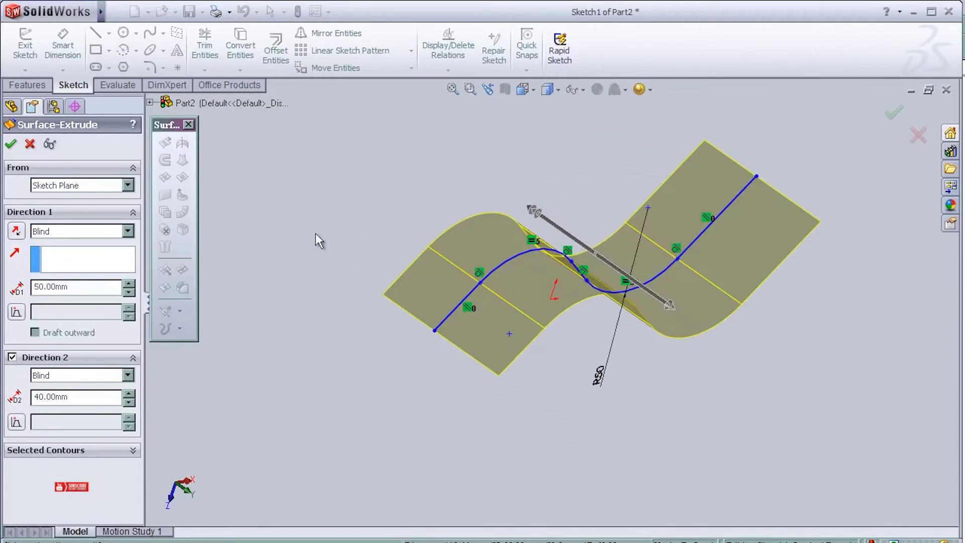
{"action": "middle_click_drag", "start_coordinate": [793, 337], "coordinate": [758, 333]}
{"action": "middle_click_drag", "start_coordinate": [538, 419], "coordinate": [546, 411]}
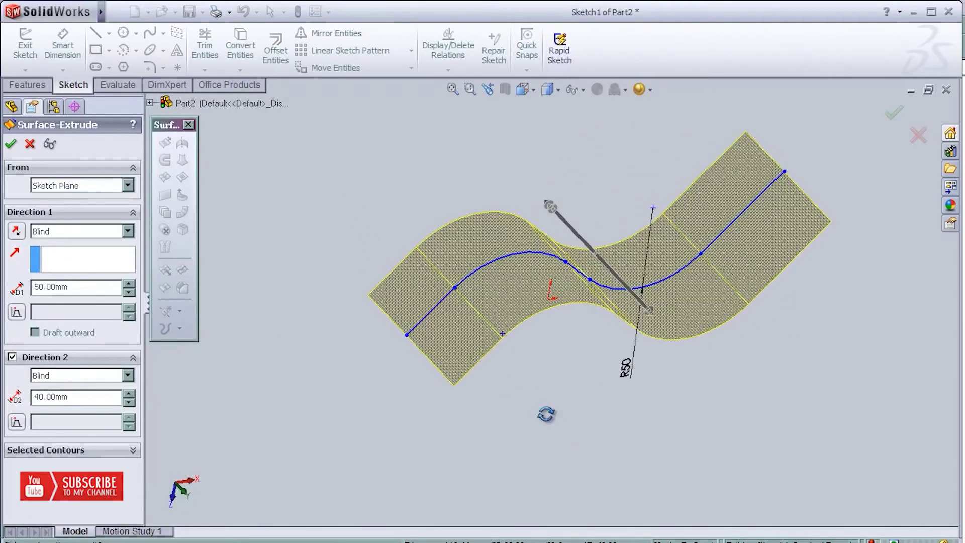
{"action": "left_click", "coordinate": [134, 450]}
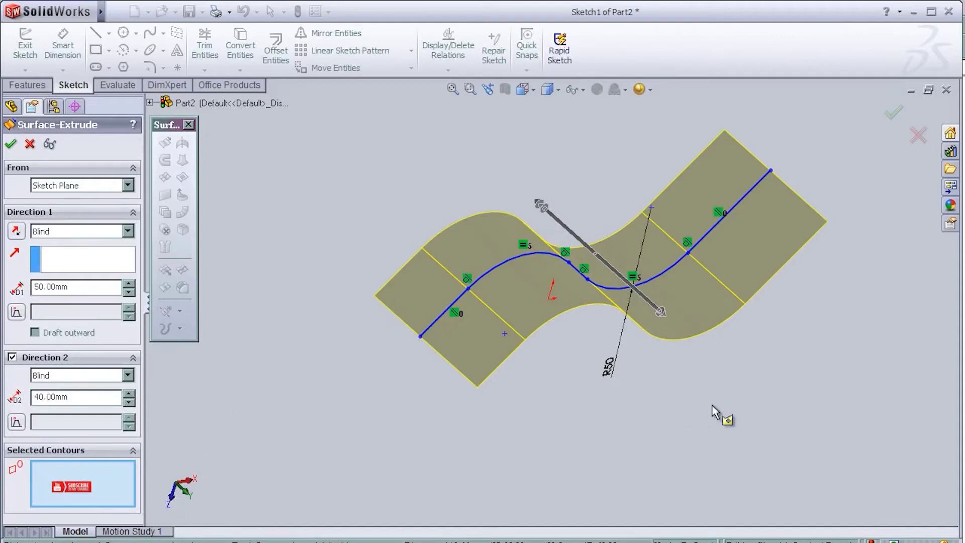
{"action": "middle_click_drag", "start_coordinate": [715, 412], "coordinate": [692, 370]}
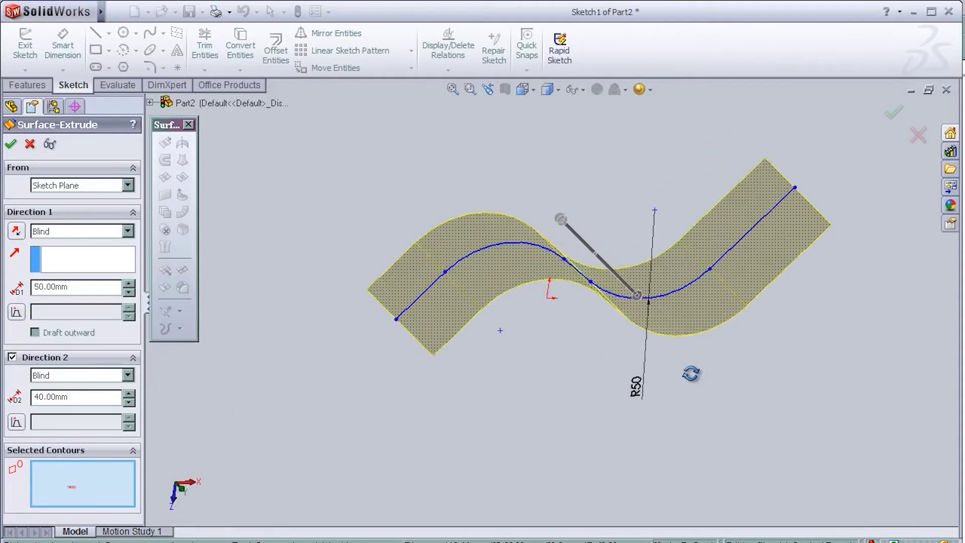
{"action": "left_click", "coordinate": [894, 113]}
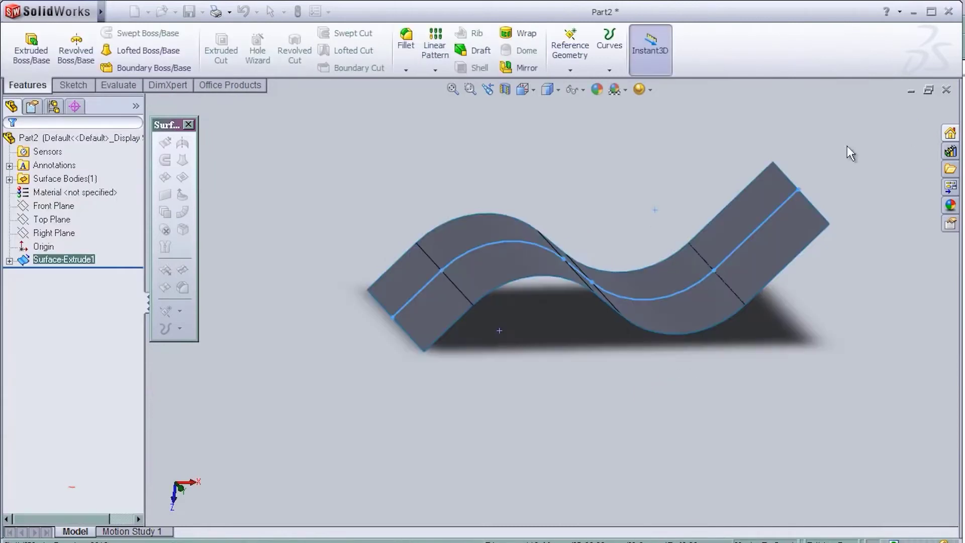
{"action": "middle_click_drag", "start_coordinate": [535, 154], "coordinate": [578, 186]}
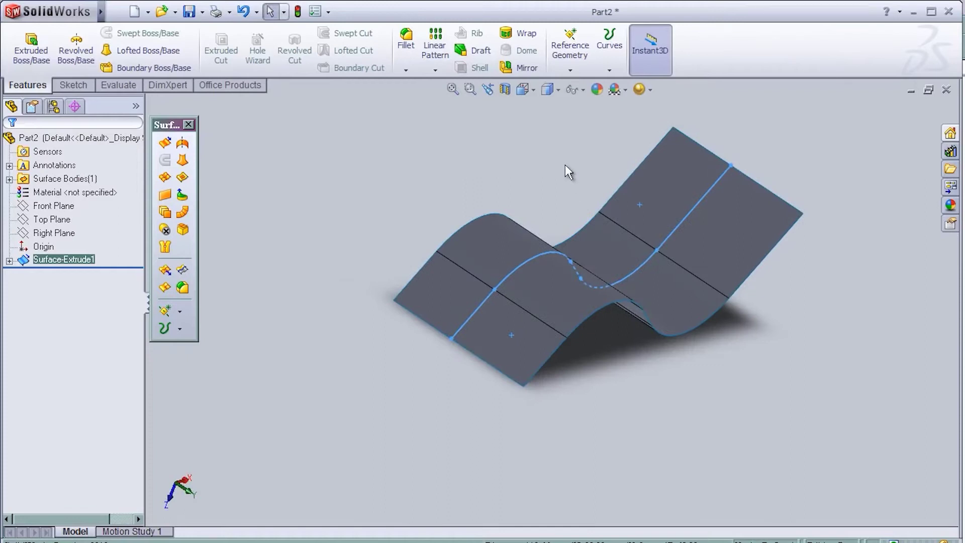
Create a new part document and select its Top Plane
{"action": "key", "text": "ctrl+n"}
{"action": "left_click", "coordinate": [544, 401]}
{"action": "left_click", "coordinate": [52, 206]}
Sketch a circle above the origin on the Top Plane and dimension it Ø50
{"action": "left_click", "coordinate": [65, 184]}
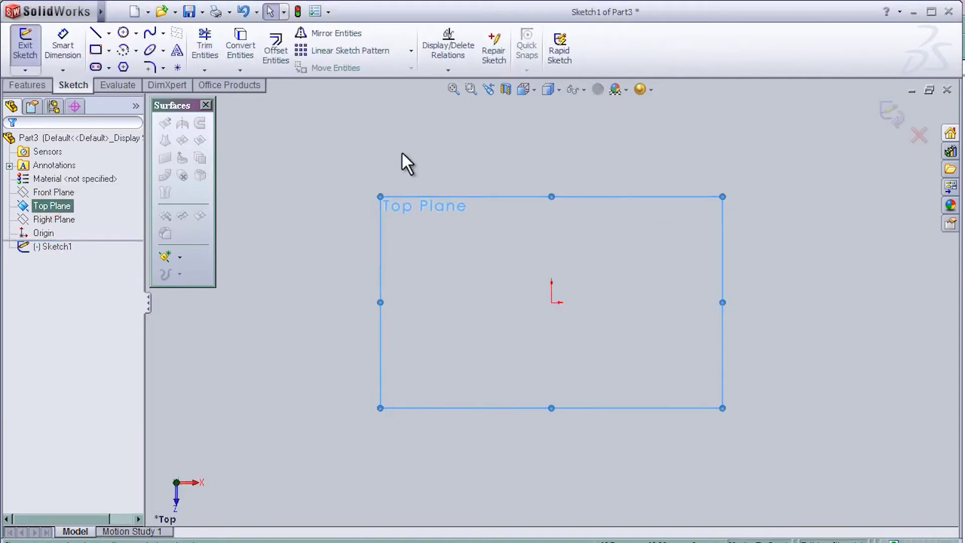
{"action": "left_click", "coordinate": [123, 33]}
{"action": "left_click", "coordinate": [485, 229]}
{"action": "left_click", "coordinate": [449, 186]}
{"action": "left_click", "coordinate": [474, 241]}
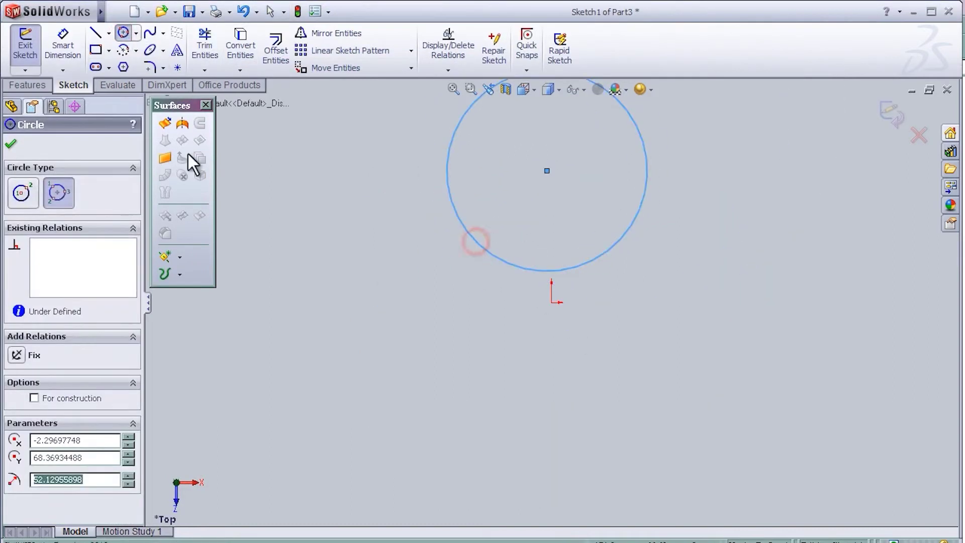
{"action": "left_click", "coordinate": [63, 46]}
{"action": "left_click", "coordinate": [464, 230]}
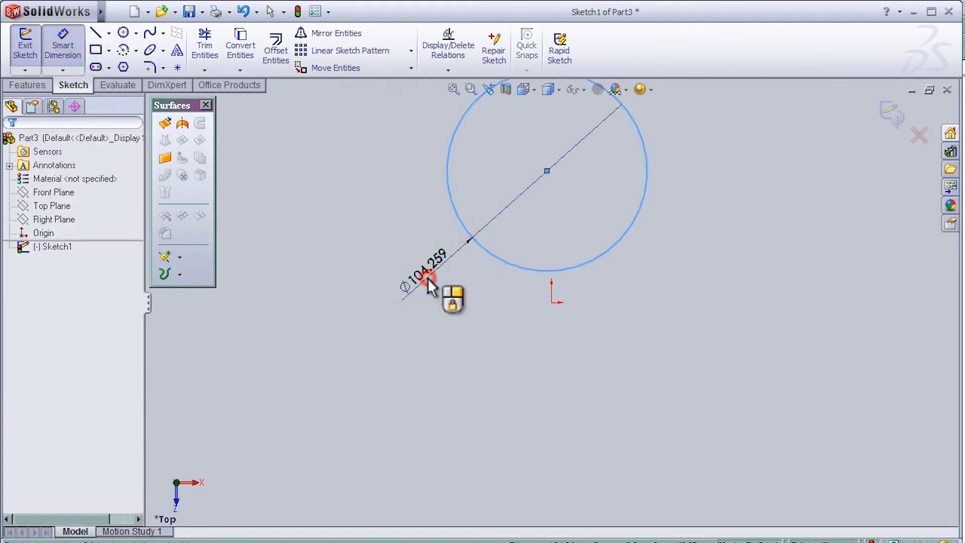
{"action": "left_click", "coordinate": [427, 277]}
{"action": "type", "text": "50"}
{"action": "key", "text": "Return"}
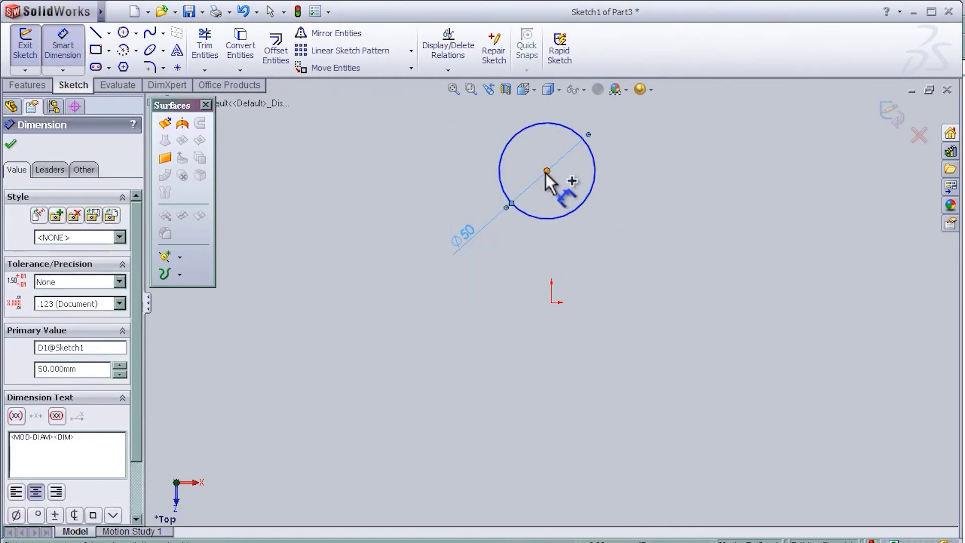
Dimension the circle centre 50 mm vertically from the origin
{"action": "left_click", "coordinate": [546, 172]}
{"action": "left_click", "coordinate": [552, 302]}
{"action": "left_click", "coordinate": [487, 301]}
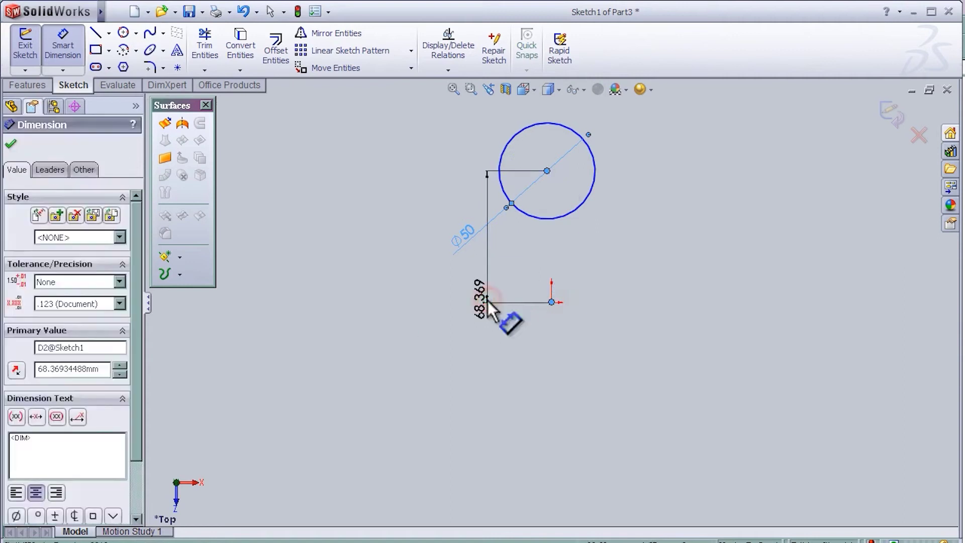
{"action": "type", "text": "50"}
{"action": "key", "text": "Return"}
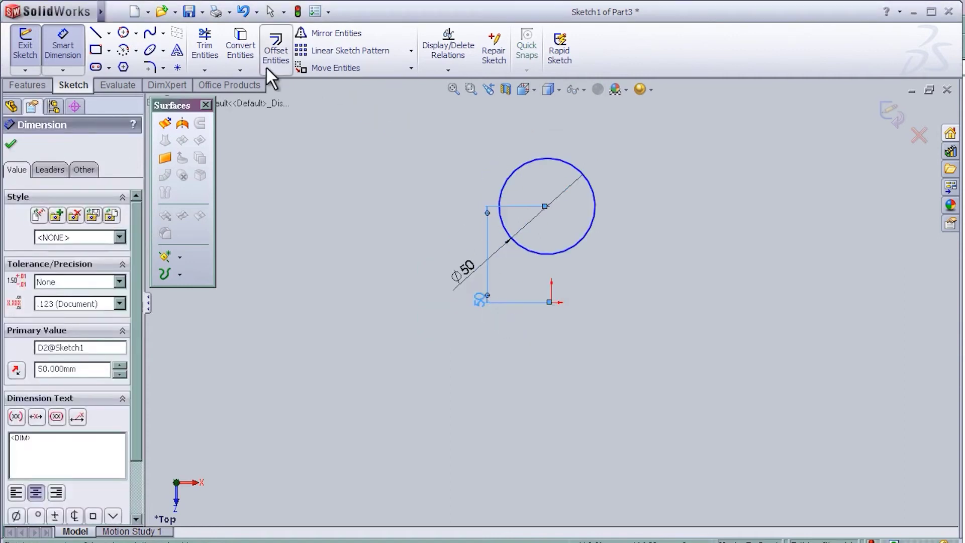
Circularly pattern the circle into 7 evenly spaced instances
{"action": "left_click", "coordinate": [410, 50]}
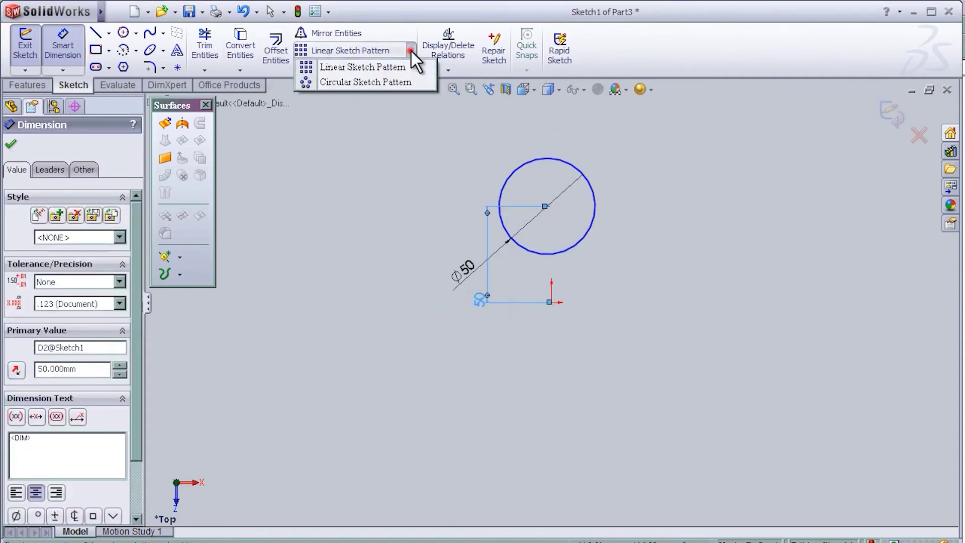
{"action": "left_click", "coordinate": [393, 82]}
{"action": "left_click", "coordinate": [553, 254]}
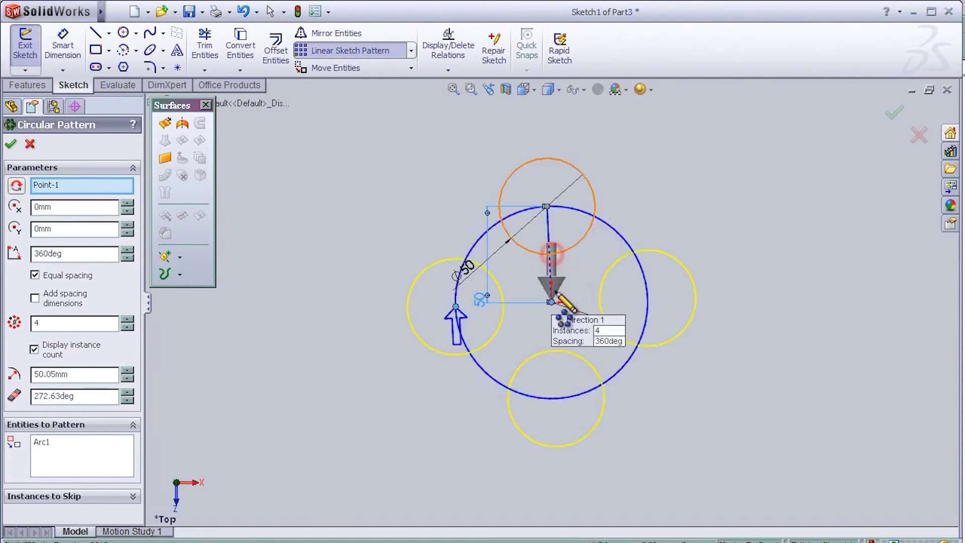
{"action": "left_click", "coordinate": [127, 318]}
{"action": "left_click", "coordinate": [127, 318]}
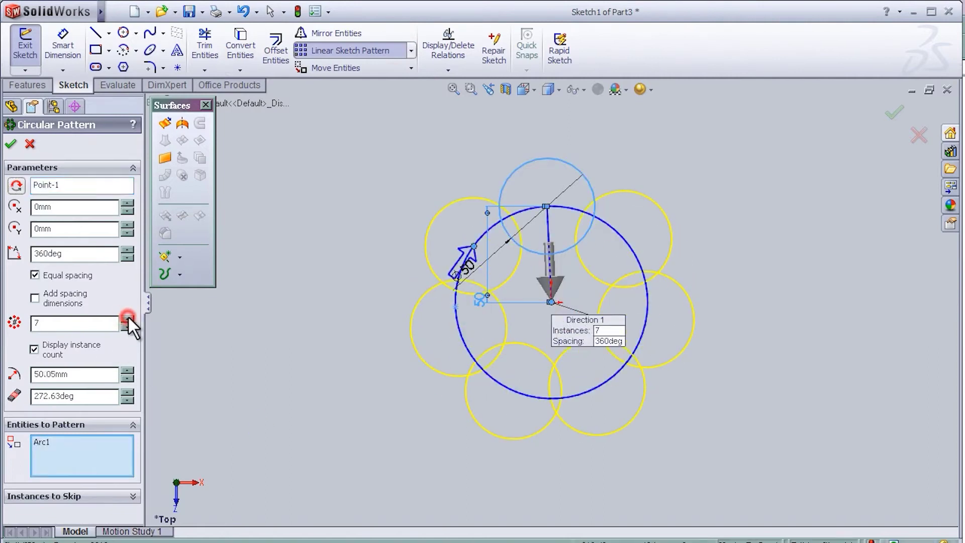
{"action": "left_click", "coordinate": [11, 143]}
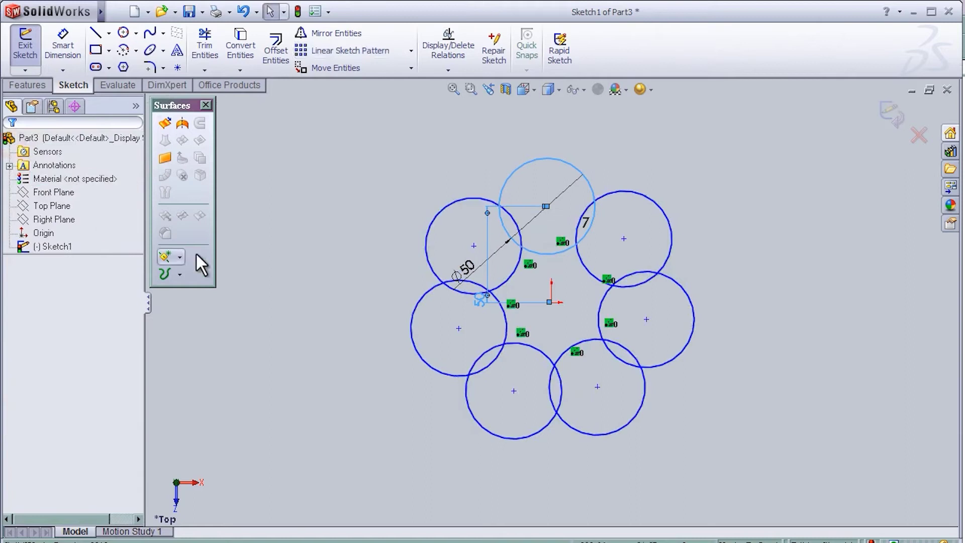
Trim all overlapping inner arcs with Trim to closest, leaving one flower outline
{"action": "left_click", "coordinate": [202, 55]}
{"action": "left_click", "coordinate": [65, 345]}
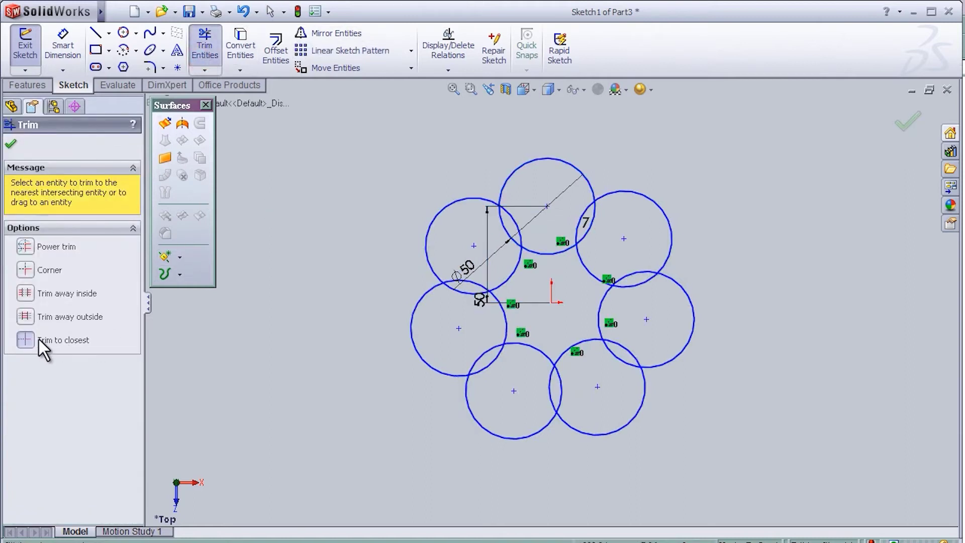
{"action": "left_click", "coordinate": [505, 225]}
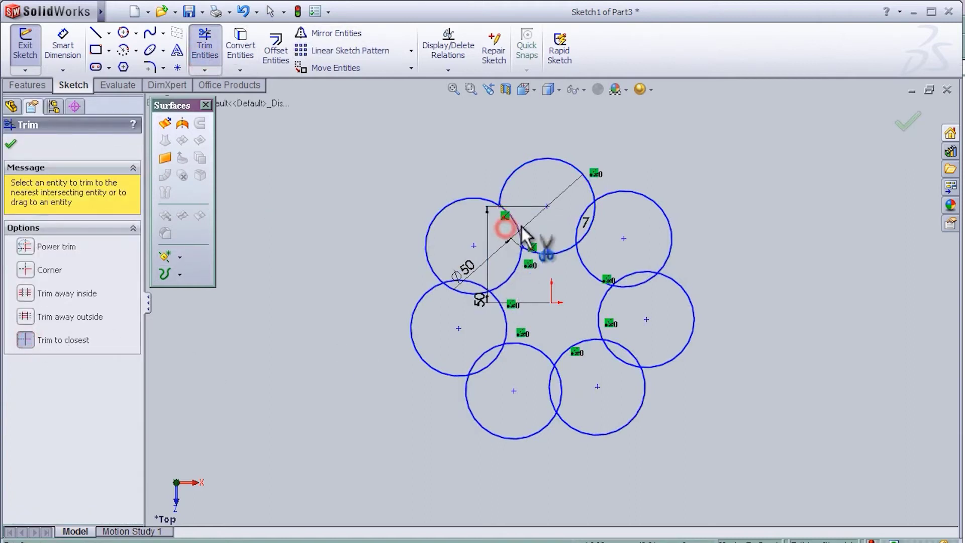
{"action": "left_click", "coordinate": [488, 300]}
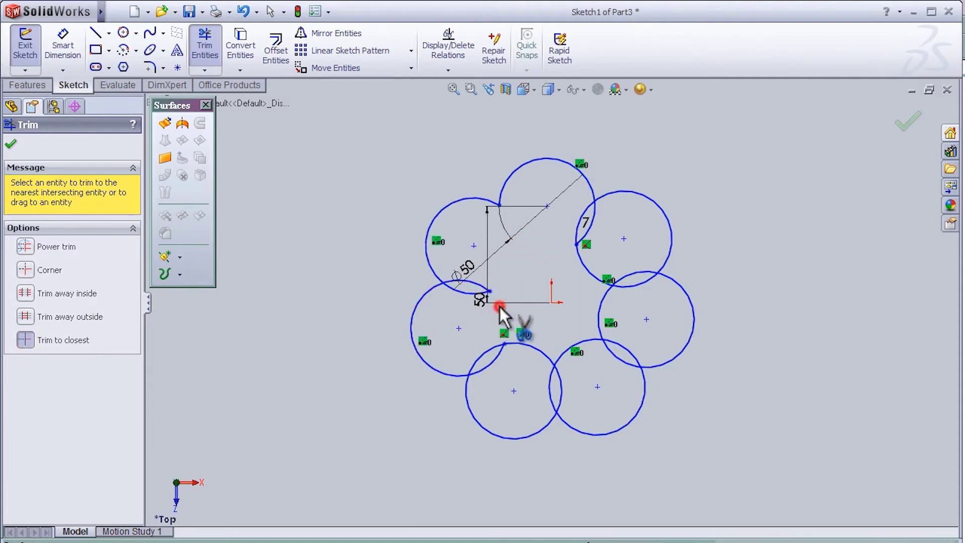
{"action": "left_click", "coordinate": [495, 352]}
{"action": "left_click", "coordinate": [470, 287]}
{"action": "left_click", "coordinate": [586, 341]}
{"action": "left_click", "coordinate": [556, 393]}
{"action": "left_click", "coordinate": [617, 350]}
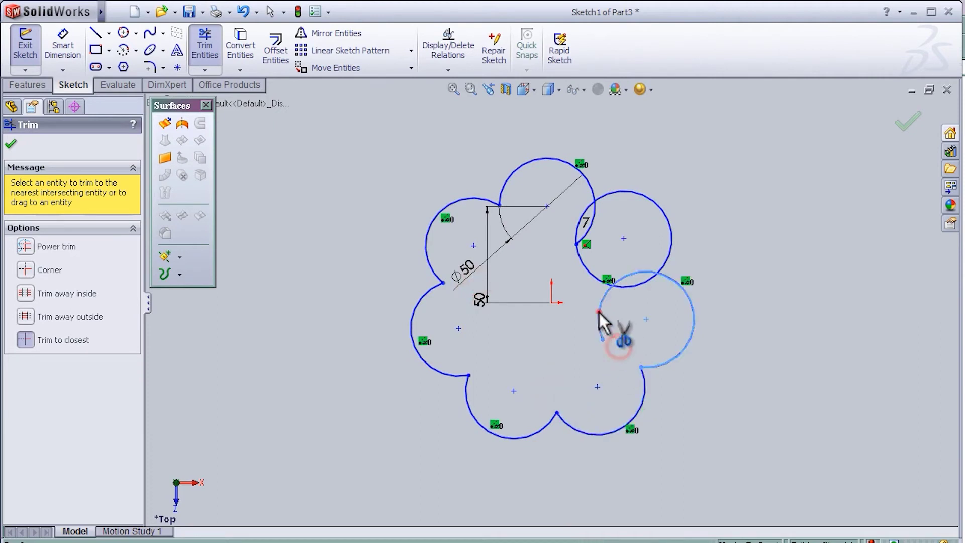
{"action": "left_click", "coordinate": [599, 300]}
{"action": "left_click", "coordinate": [586, 236]}
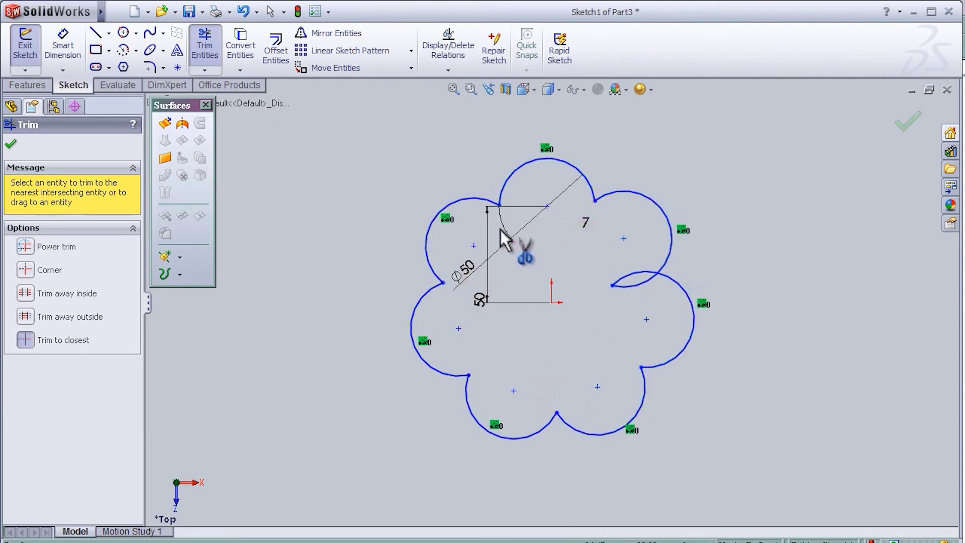
{"action": "middle_click_drag", "start_coordinate": [622, 363], "coordinate": [695, 350]}
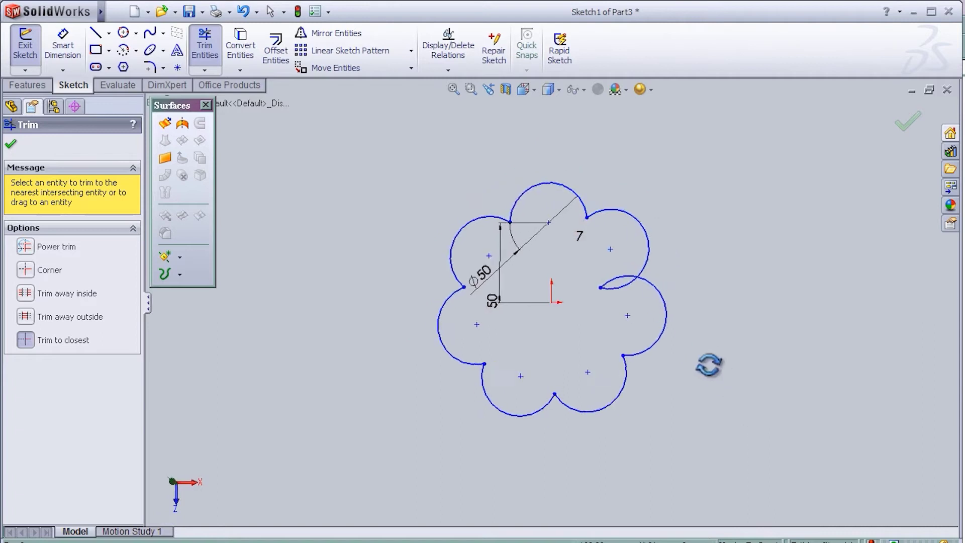
{"action": "left_click", "coordinate": [617, 282]}
{"action": "mouse_move", "coordinate": [540, 306]}
{"action": "middle_mouse_down"}
{"action": "mouse_move", "coordinate": [592, 280]}
{"action": "mouse_move", "coordinate": [553, 285]}
{"action": "middle_mouse_up"}
{"action": "key", "text": "Escape"}
Calculate Fully Define Sketch to add the missing relations and dimensions
{"action": "left_click", "coordinate": [448, 70]}
{"action": "left_click", "coordinate": [477, 112]}
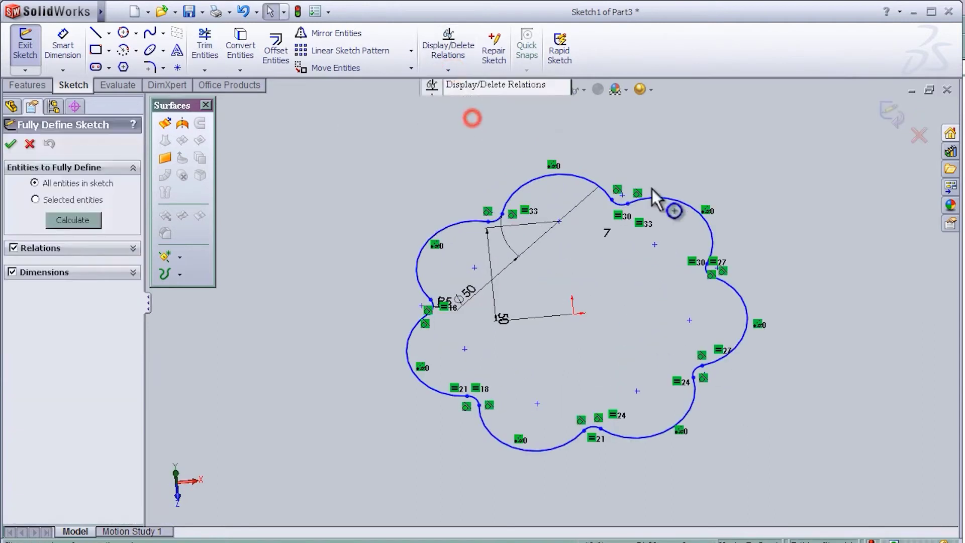
{"action": "left_click", "coordinate": [73, 219]}
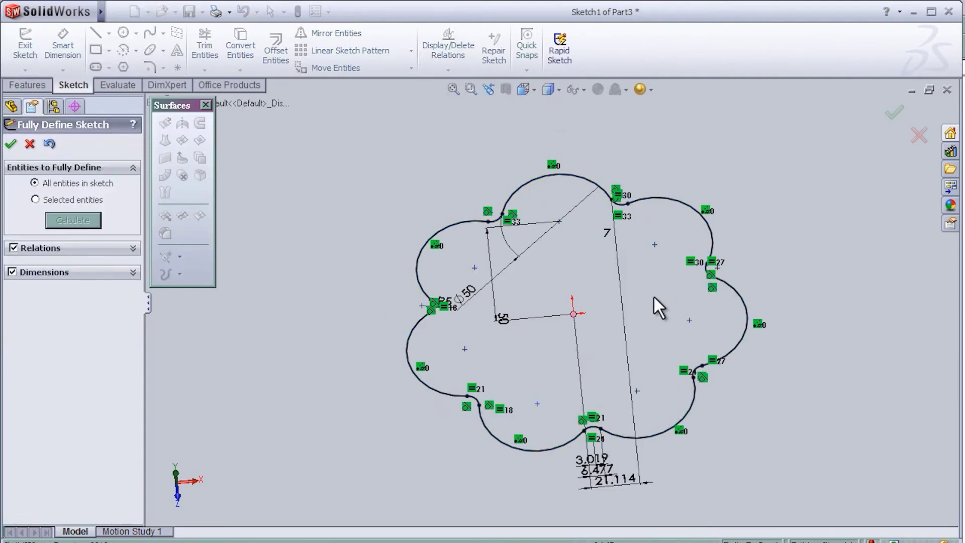
{"action": "mouse_move", "coordinate": [667, 324]}
{"action": "middle_mouse_down"}
{"action": "mouse_move", "coordinate": [639, 312]}
{"action": "mouse_move", "coordinate": [661, 312]}
{"action": "mouse_move", "coordinate": [653, 314]}
{"action": "middle_mouse_up"}
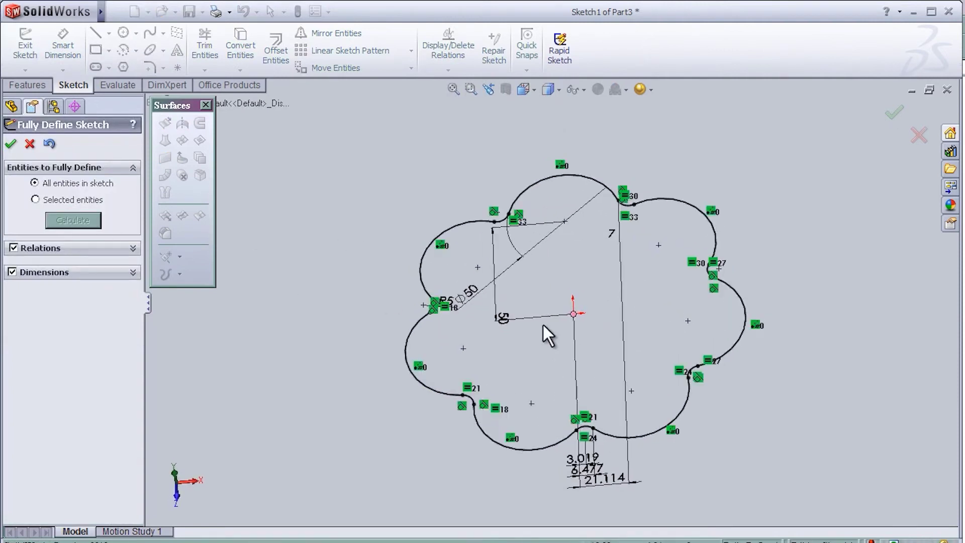
Start an extruded surface with the flower outline and its inner region as selected contours
{"action": "left_click", "coordinate": [10, 145]}
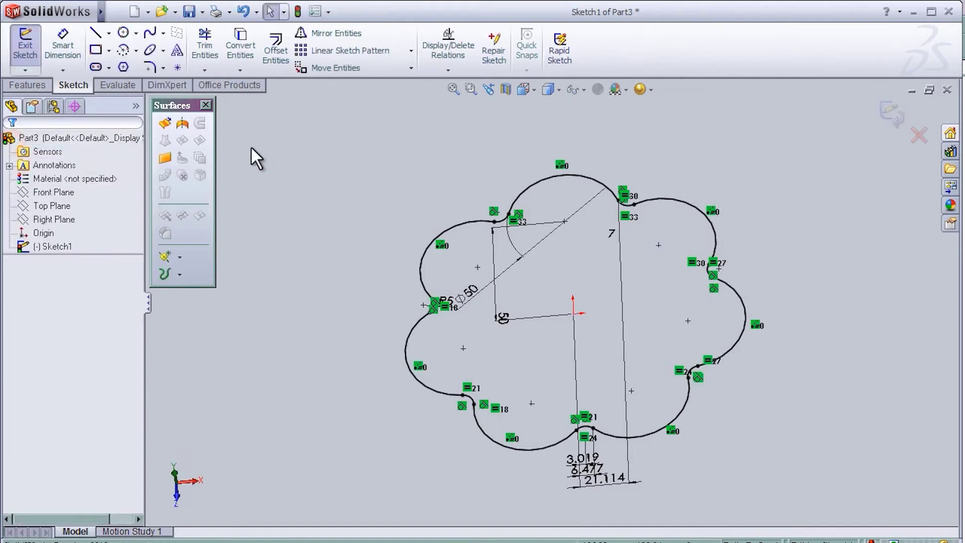
{"action": "left_click", "coordinate": [165, 123]}
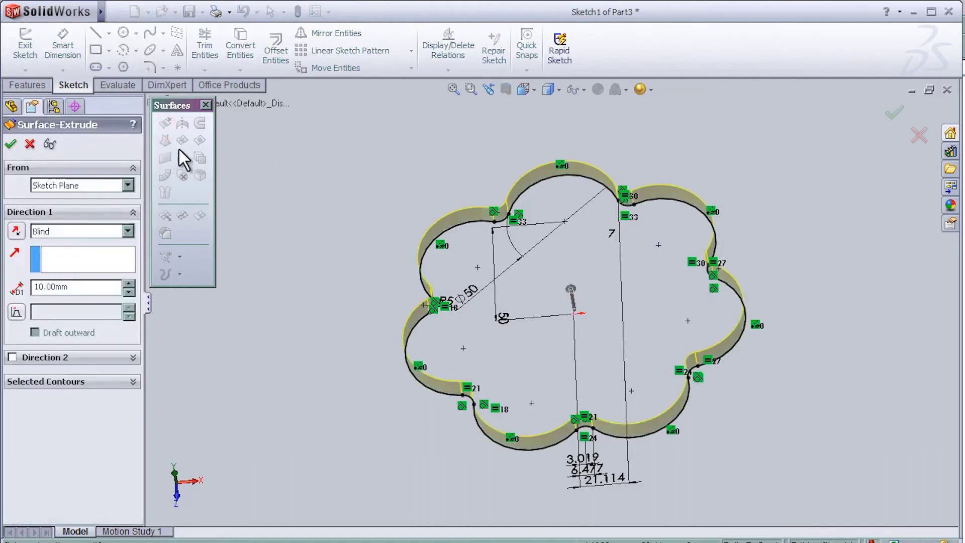
{"action": "middle_click_drag", "start_coordinate": [761, 401], "coordinate": [764, 374]}
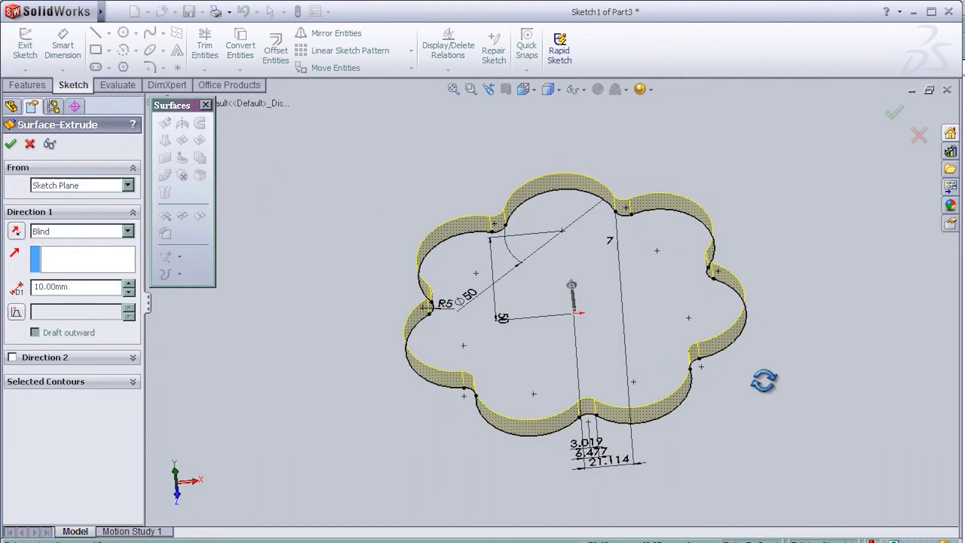
{"action": "left_click", "coordinate": [134, 382]}
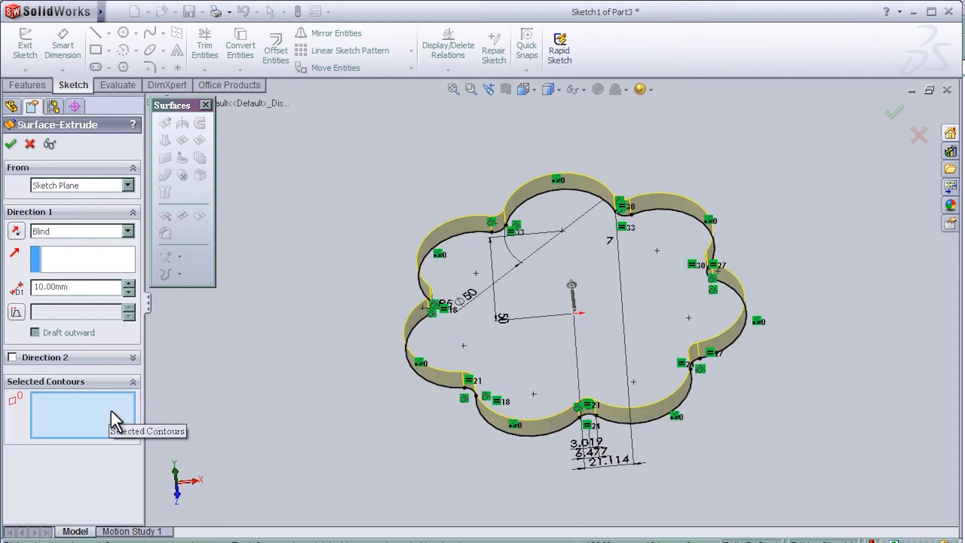
{"action": "left_click", "coordinate": [424, 381]}
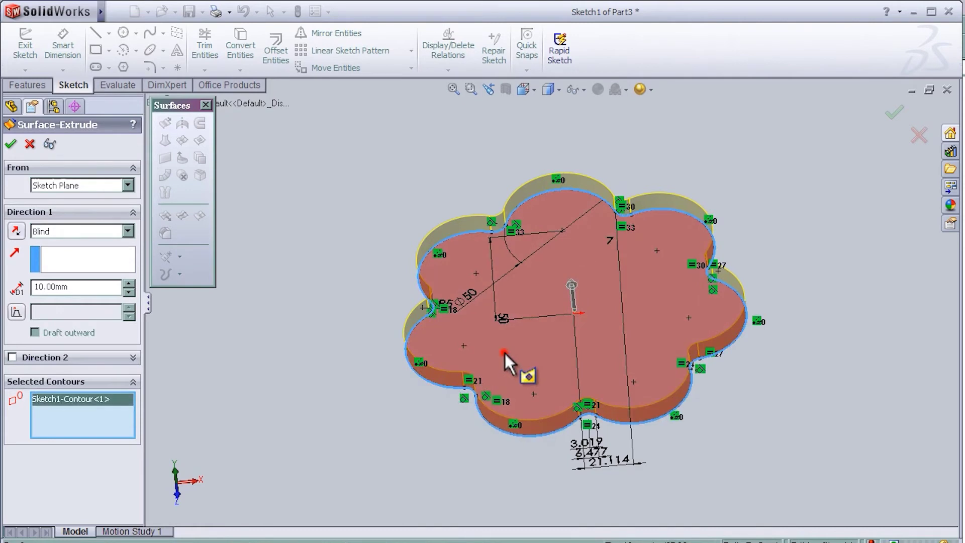
{"action": "left_click", "coordinate": [505, 351]}
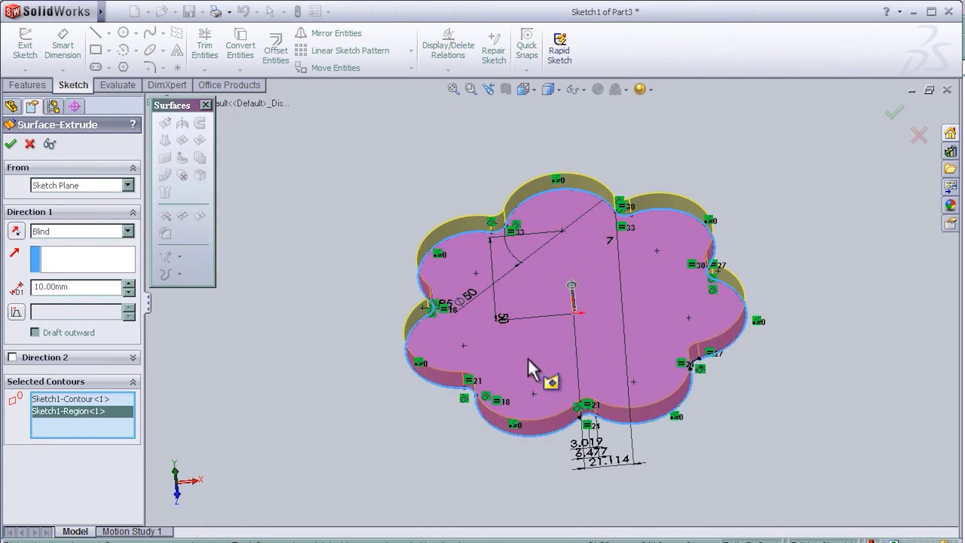
{"action": "mouse_move", "coordinate": [807, 452]}
{"action": "middle_mouse_down"}
{"action": "mouse_move", "coordinate": [742, 400]}
{"action": "mouse_move", "coordinate": [774, 382]}
{"action": "middle_mouse_up"}
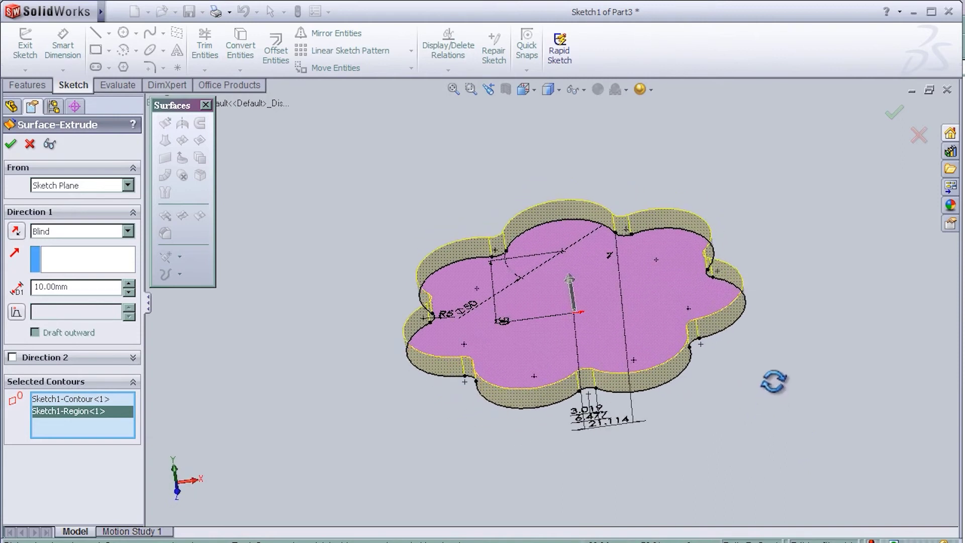
Set the flower surface extrusion to Blind 40 mm and accept it
{"action": "left_click", "coordinate": [130, 283]}
{"action": "left_click", "coordinate": [129, 283]}
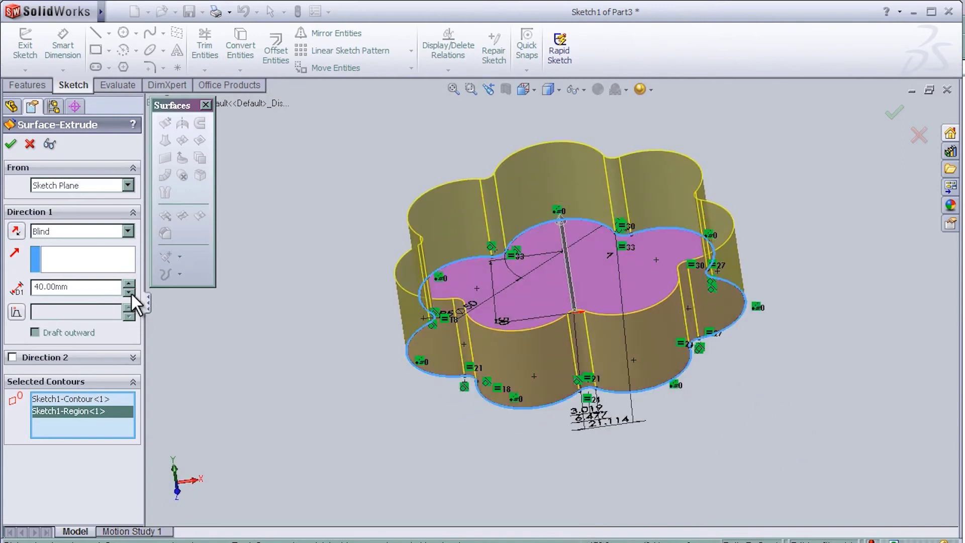
{"action": "left_click", "coordinate": [130, 293]}
{"action": "left_click", "coordinate": [130, 283]}
{"action": "mouse_move", "coordinate": [349, 336]}
{"action": "middle_mouse_down"}
{"action": "mouse_move", "coordinate": [467, 370]}
{"action": "mouse_move", "coordinate": [489, 345]}
{"action": "mouse_move", "coordinate": [353, 360]}
{"action": "middle_mouse_up"}
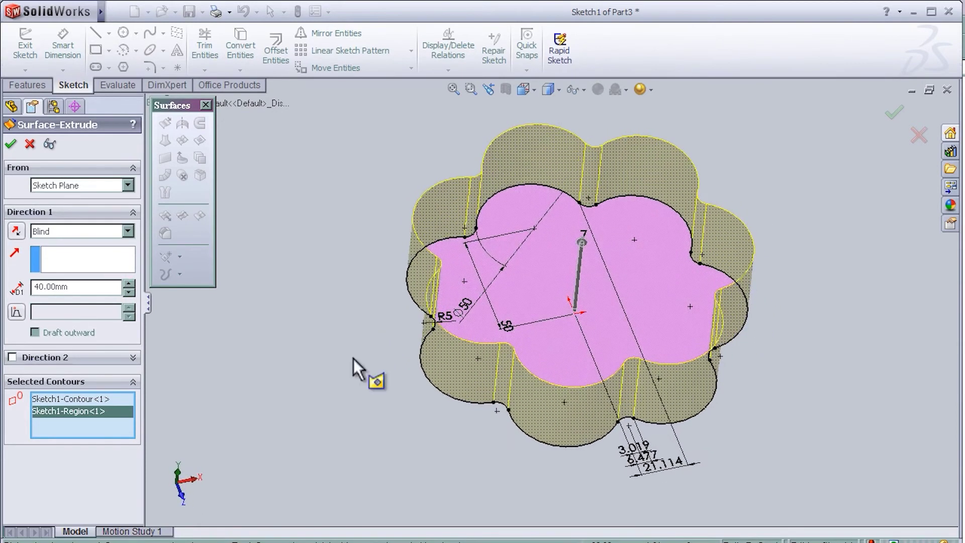
{"action": "middle_click_drag", "start_coordinate": [771, 370], "coordinate": [691, 377]}
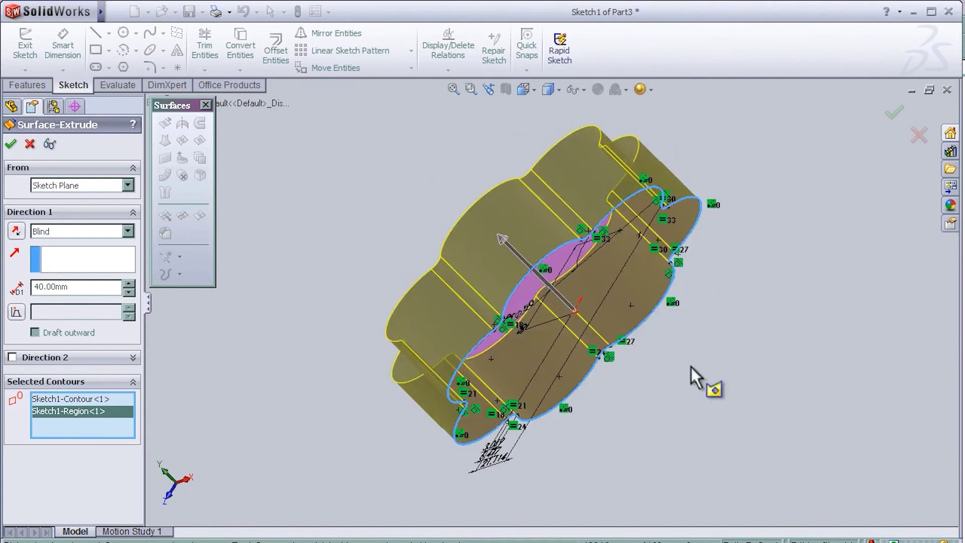
{"action": "left_click", "coordinate": [893, 115]}
{"action": "mouse_move", "coordinate": [837, 209]}
{"action": "middle_mouse_down"}
{"action": "mouse_move", "coordinate": [702, 302]}
{"action": "mouse_move", "coordinate": [782, 310]}
{"action": "mouse_move", "coordinate": [775, 353]}
{"action": "mouse_move", "coordinate": [676, 321]}
{"action": "mouse_move", "coordinate": [517, 314]}
{"action": "mouse_move", "coordinate": [485, 290]}
{"action": "mouse_move", "coordinate": [338, 267]}
{"action": "middle_mouse_up"}
Reopen Surface-Extrude1 for editing, inspect the preview, and accept it unchanged
{"action": "left_click", "coordinate": [59, 260]}
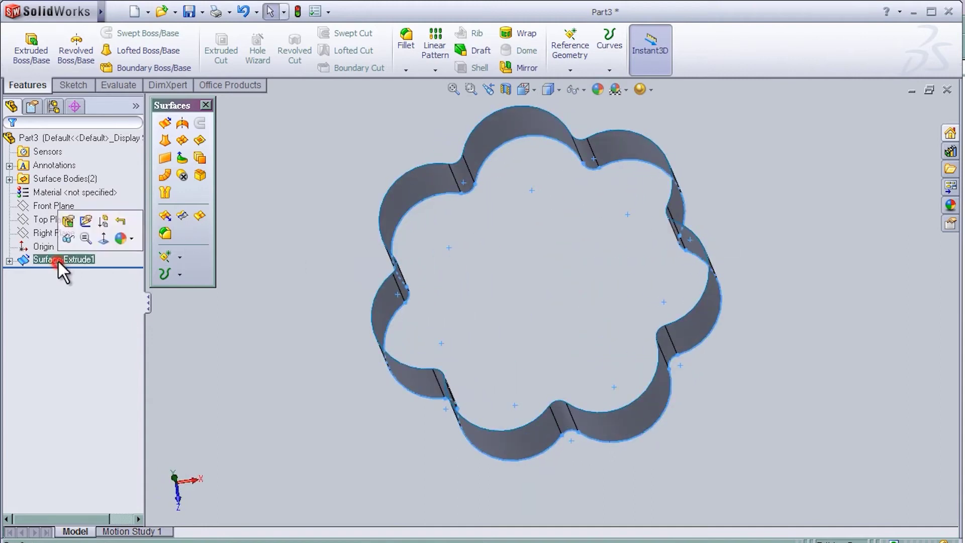
{"action": "left_click", "coordinate": [23, 260]}
{"action": "left_click", "coordinate": [36, 221]}
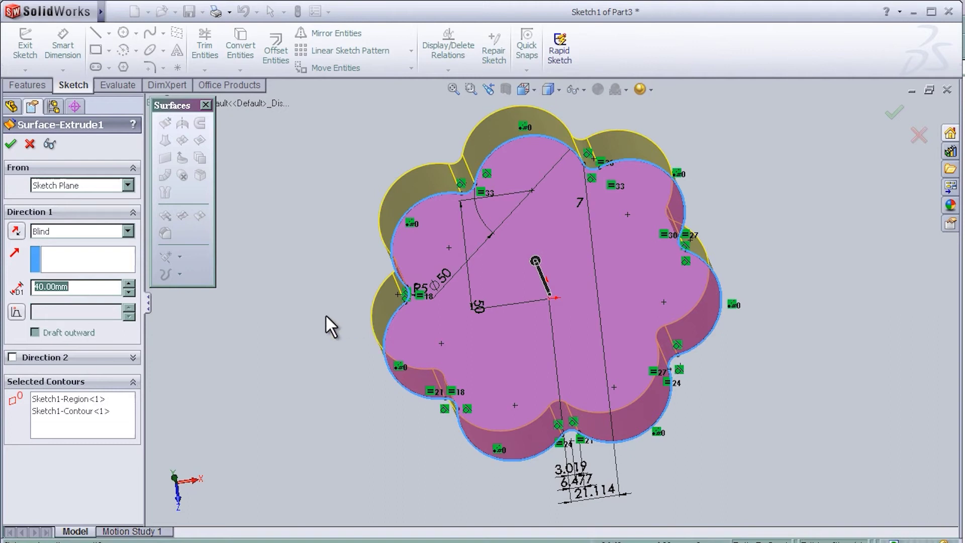
{"action": "middle_click_drag", "start_coordinate": [328, 292], "coordinate": [370, 280]}
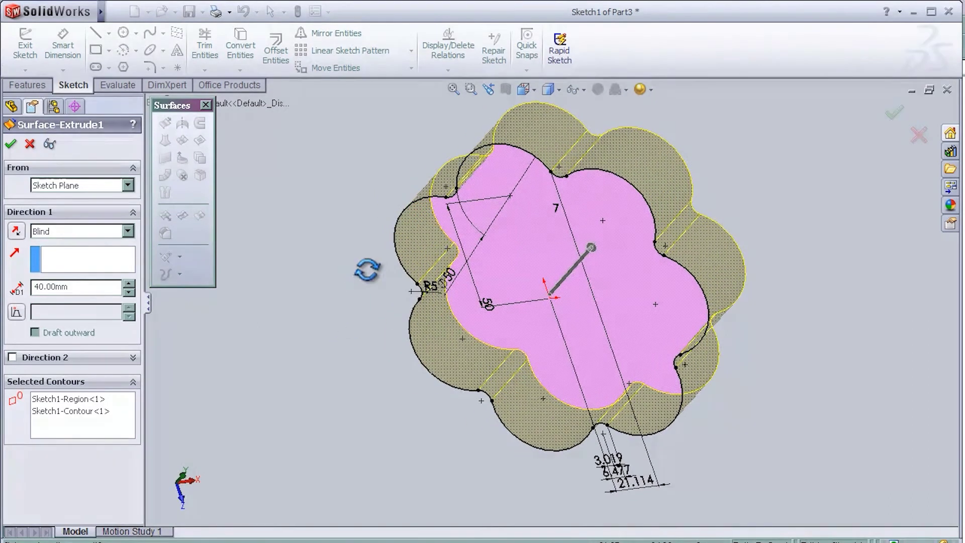
{"action": "middle_click_drag", "start_coordinate": [791, 272], "coordinate": [782, 270]}
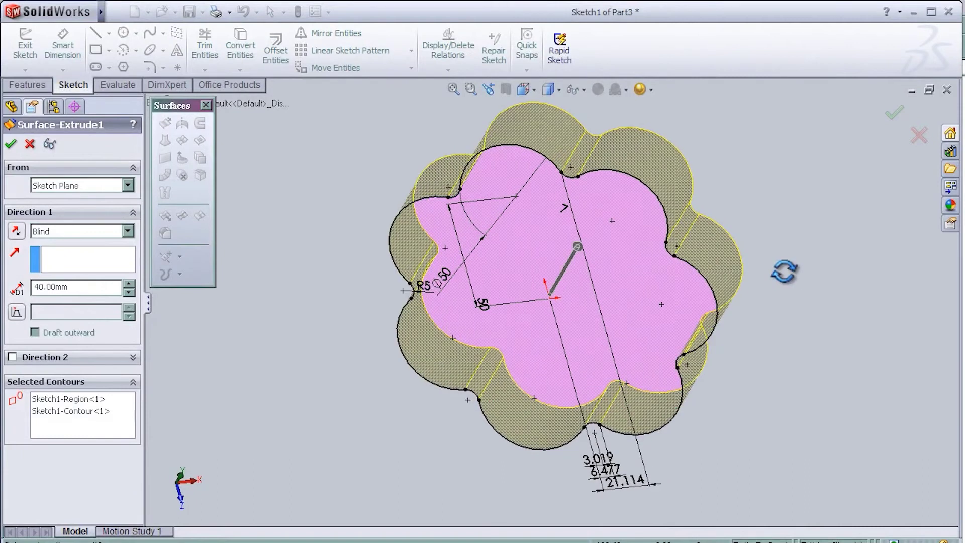
{"action": "left_click", "coordinate": [894, 112]}
{"action": "mouse_move", "coordinate": [788, 227]}
{"action": "middle_mouse_down"}
{"action": "mouse_move", "coordinate": [773, 217]}
{"action": "mouse_move", "coordinate": [717, 219]}
{"action": "mouse_move", "coordinate": [722, 252]}
{"action": "mouse_move", "coordinate": [764, 254]}
{"action": "mouse_move", "coordinate": [782, 205]}
{"action": "mouse_move", "coordinate": [760, 187]}
{"action": "mouse_move", "coordinate": [779, 224]}
{"action": "mouse_move", "coordinate": [819, 232]}
{"action": "middle_mouse_up"}
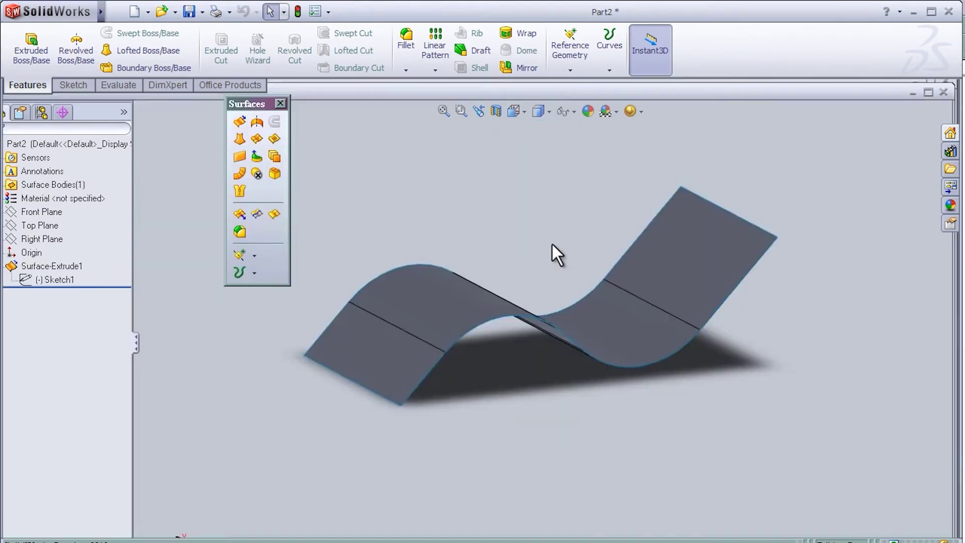
Edit Part2's Sketch1 in Normal To view and draw a rectangle across the S-curve
{"action": "left_click", "coordinate": [61, 279]}
{"action": "left_click", "coordinate": [74, 239]}
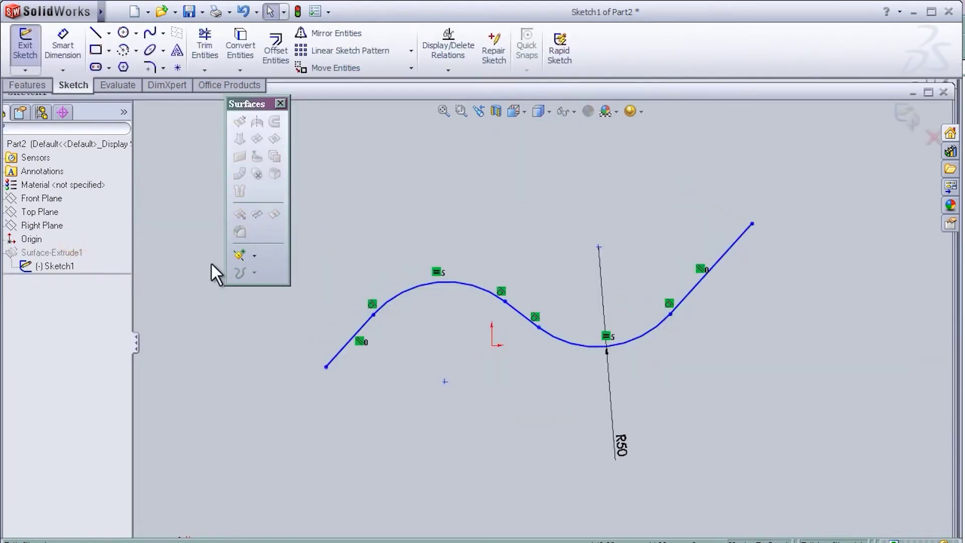
{"action": "key", "text": "space"}
{"action": "left_click", "coordinate": [477, 298]}
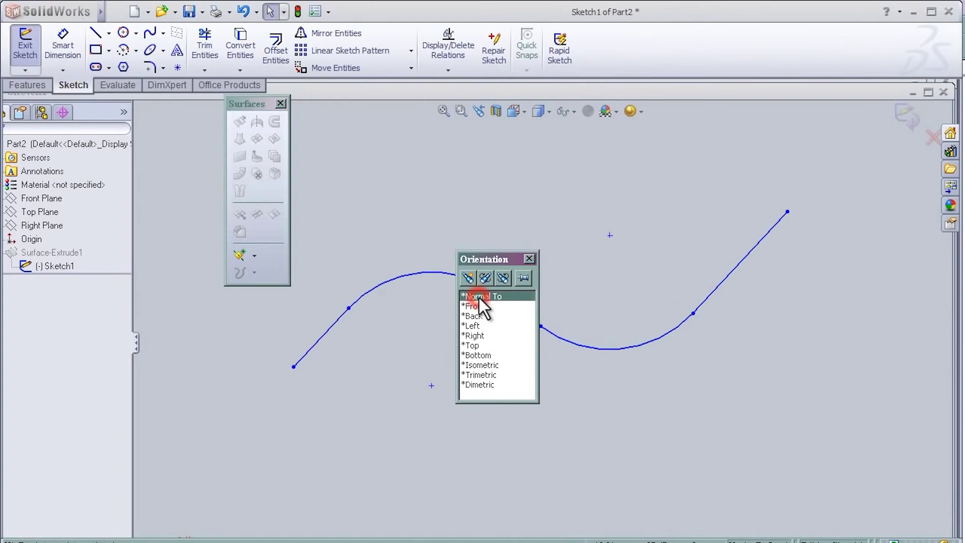
{"action": "left_click", "coordinate": [97, 50]}
{"action": "left_click", "coordinate": [425, 205]}
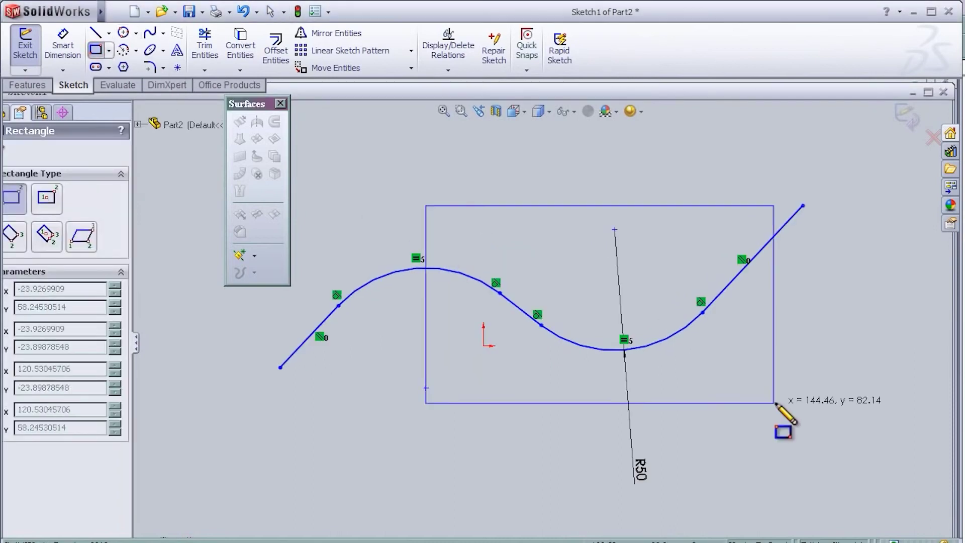
{"action": "left_click", "coordinate": [781, 397]}
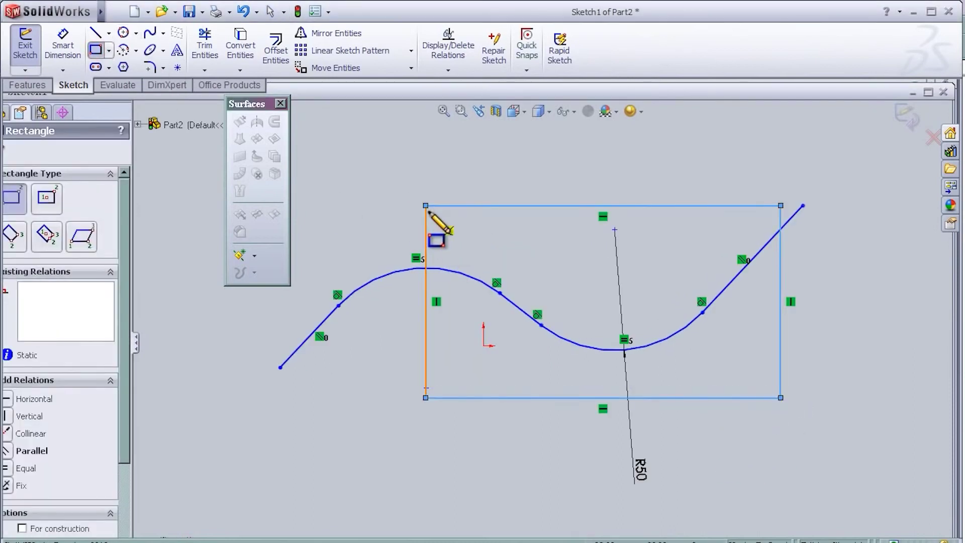
{"action": "left_click", "coordinate": [909, 117]}
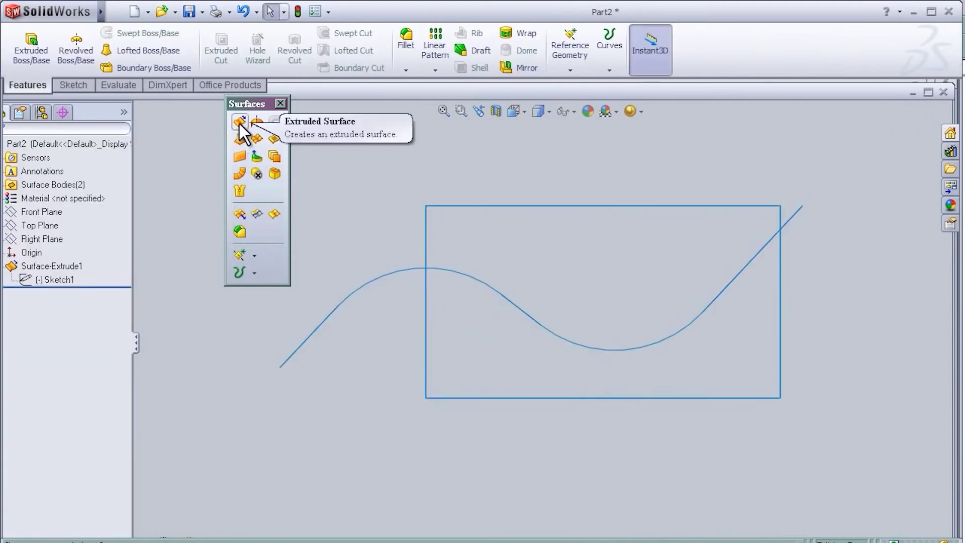
Edit Surface-Extrude1 to use both rectangle regions on either side of the S-curve
{"action": "left_click", "coordinate": [24, 265]}
{"action": "left_click", "coordinate": [33, 224]}
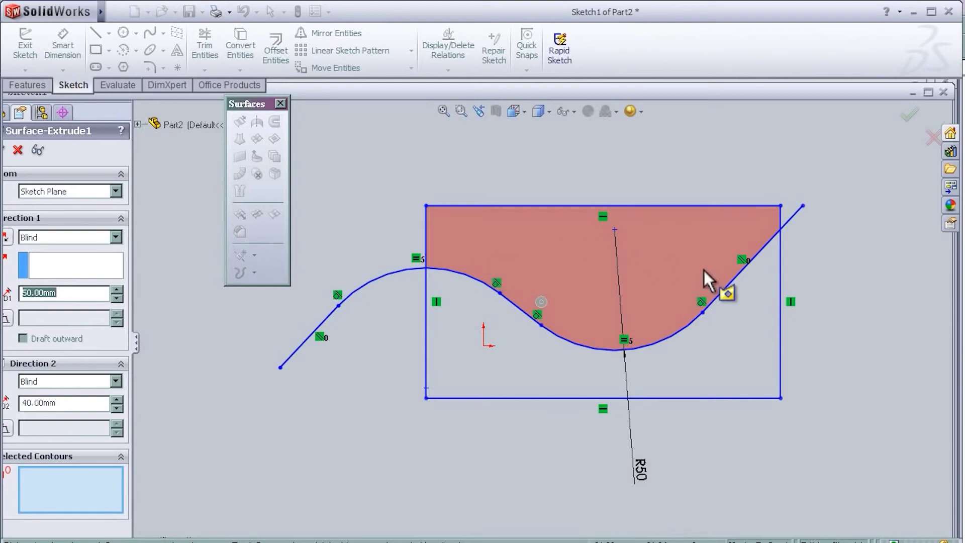
{"action": "left_click", "coordinate": [511, 340]}
{"action": "mouse_move", "coordinate": [839, 338]}
{"action": "middle_mouse_down"}
{"action": "mouse_move", "coordinate": [786, 366]}
{"action": "mouse_move", "coordinate": [803, 325]}
{"action": "mouse_move", "coordinate": [782, 345]}
{"action": "mouse_move", "coordinate": [839, 319]}
{"action": "mouse_move", "coordinate": [708, 338]}
{"action": "mouse_move", "coordinate": [681, 355]}
{"action": "mouse_move", "coordinate": [801, 349]}
{"action": "mouse_move", "coordinate": [753, 342]}
{"action": "middle_mouse_up"}
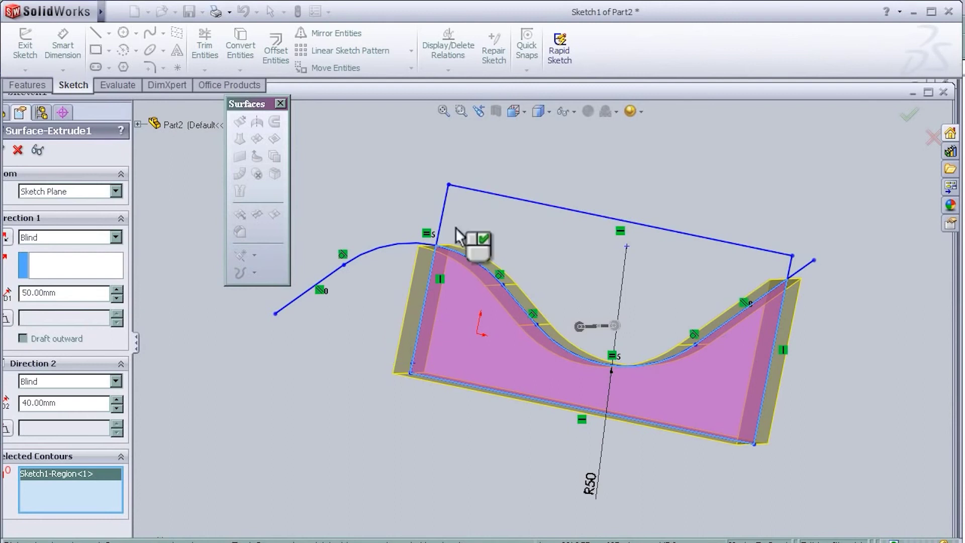
{"action": "left_click", "coordinate": [457, 235]}
{"action": "mouse_move", "coordinate": [603, 232]}
{"action": "middle_mouse_down"}
{"action": "mouse_move", "coordinate": [732, 204]}
{"action": "mouse_move", "coordinate": [646, 275]}
{"action": "middle_mouse_up"}
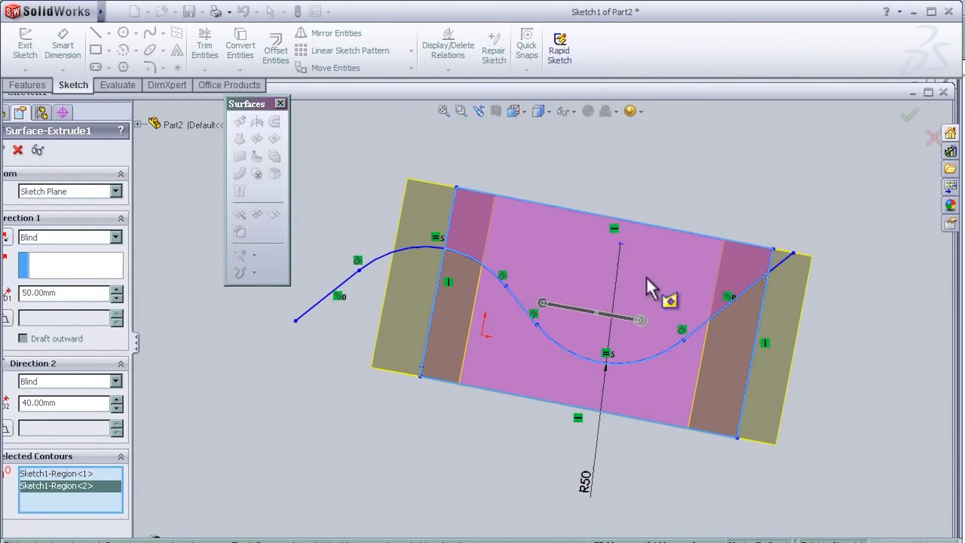
{"action": "left_click", "coordinate": [610, 215]}
{"action": "left_click", "coordinate": [532, 282]}
{"action": "mouse_move", "coordinate": [332, 367]}
{"action": "middle_mouse_down"}
{"action": "mouse_move", "coordinate": [370, 392]}
{"action": "mouse_move", "coordinate": [879, 214]}
{"action": "mouse_move", "coordinate": [702, 211]}
{"action": "mouse_move", "coordinate": [626, 222]}
{"action": "mouse_move", "coordinate": [641, 206]}
{"action": "mouse_move", "coordinate": [644, 217]}
{"action": "mouse_move", "coordinate": [605, 204]}
{"action": "middle_mouse_up"}
{"action": "left_click", "coordinate": [605, 204]}
Add the open S-curve contour to the selection and accept the edited extrusion
{"action": "mouse_move", "coordinate": [703, 185]}
{"action": "middle_mouse_down"}
{"action": "mouse_move", "coordinate": [722, 166]}
{"action": "mouse_move", "coordinate": [700, 200]}
{"action": "mouse_move", "coordinate": [703, 177]}
{"action": "mouse_move", "coordinate": [685, 158]}
{"action": "mouse_move", "coordinate": [703, 200]}
{"action": "middle_mouse_up"}
{"action": "left_click", "coordinate": [568, 293]}
{"action": "left_click", "coordinate": [526, 200]}
{"action": "mouse_move", "coordinate": [314, 288]}
{"action": "middle_mouse_down"}
{"action": "mouse_move", "coordinate": [252, 388]}
{"action": "mouse_move", "coordinate": [379, 383]}
{"action": "mouse_move", "coordinate": [443, 399]}
{"action": "mouse_move", "coordinate": [381, 223]}
{"action": "middle_mouse_up"}
{"action": "left_click", "coordinate": [381, 222]}
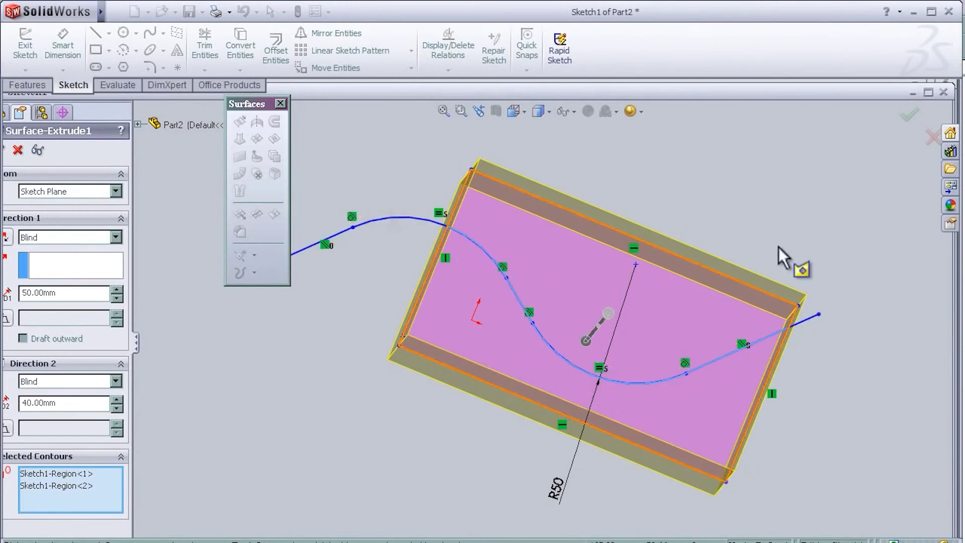
{"action": "middle_click_drag", "start_coordinate": [777, 246], "coordinate": [512, 261]}
{"action": "left_click", "coordinate": [495, 261]}
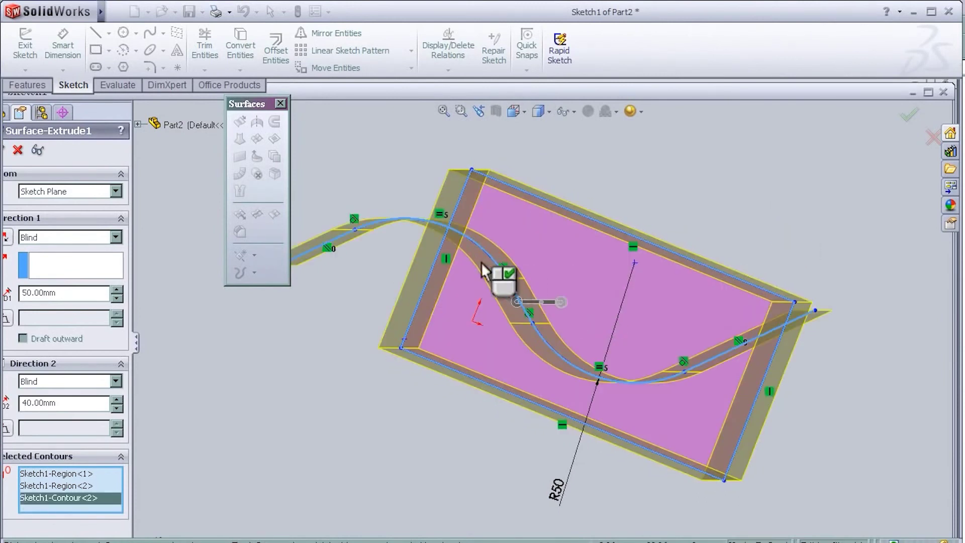
{"action": "right_click", "coordinate": [867, 179]}
{"action": "mouse_move", "coordinate": [867, 179]}
{"action": "middle_mouse_down"}
{"action": "mouse_move", "coordinate": [549, 155]}
{"action": "mouse_move", "coordinate": [564, 209]}
{"action": "mouse_move", "coordinate": [681, 201]}
{"action": "mouse_move", "coordinate": [732, 230]}
{"action": "middle_mouse_up"}
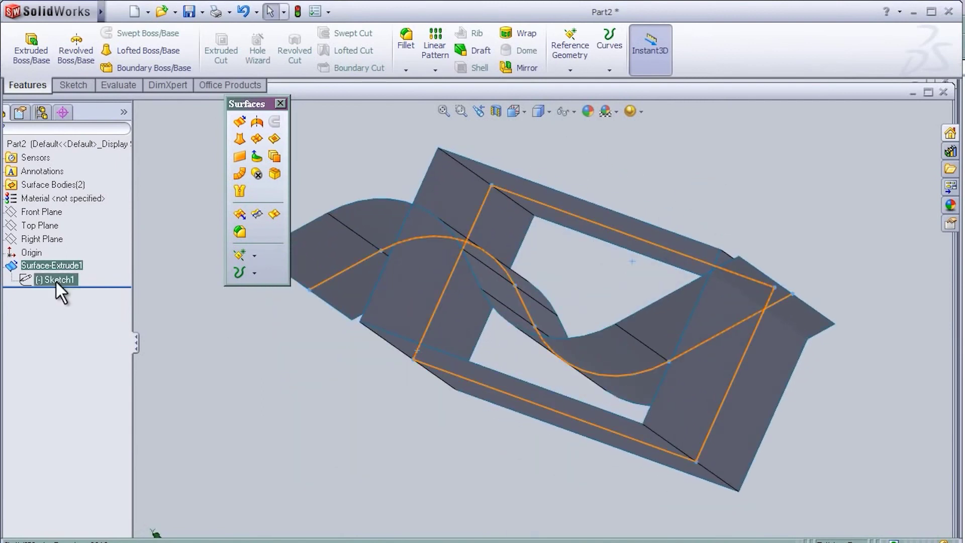
Edit Surface-Extrude1 to extrude only the region under the S-curve, giving a curved wall
{"action": "left_click", "coordinate": [48, 267]}
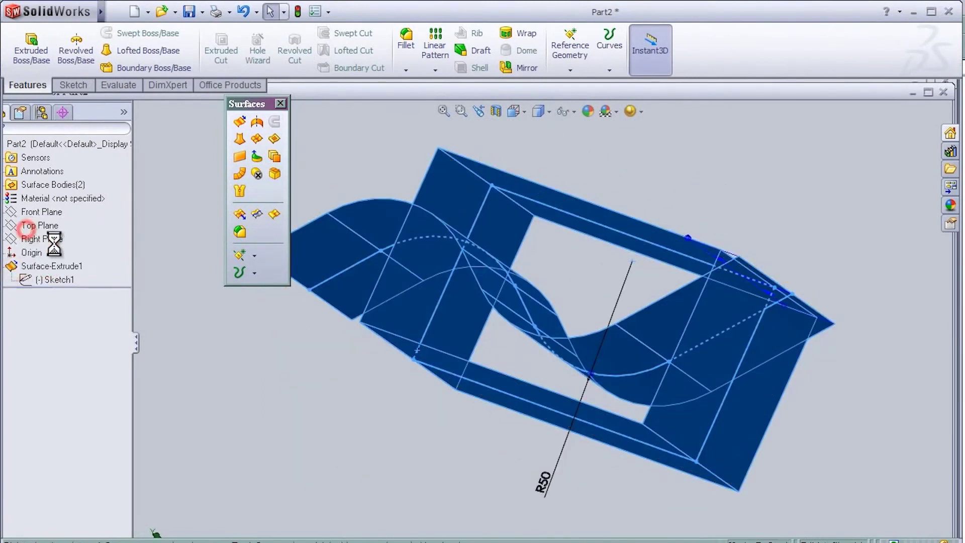
{"action": "mouse_move", "coordinate": [620, 216]}
{"action": "middle_mouse_down"}
{"action": "mouse_move", "coordinate": [597, 162]}
{"action": "mouse_move", "coordinate": [463, 147]}
{"action": "mouse_move", "coordinate": [719, 257]}
{"action": "middle_mouse_up"}
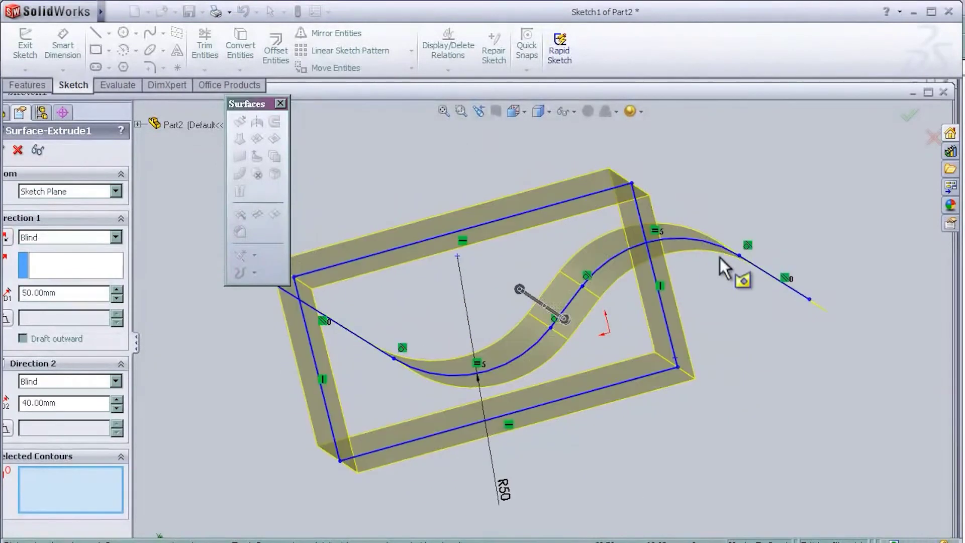
{"action": "left_click", "coordinate": [719, 257]}
{"action": "left_click", "coordinate": [653, 335]}
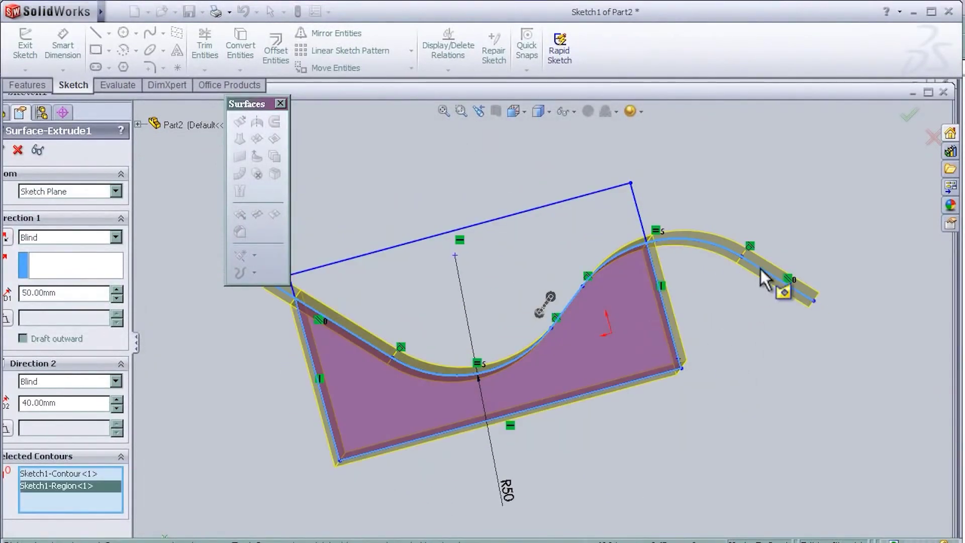
{"action": "mouse_move", "coordinate": [267, 385]}
{"action": "middle_mouse_down"}
{"action": "mouse_move", "coordinate": [463, 419]}
{"action": "mouse_move", "coordinate": [904, 136]}
{"action": "middle_mouse_up"}
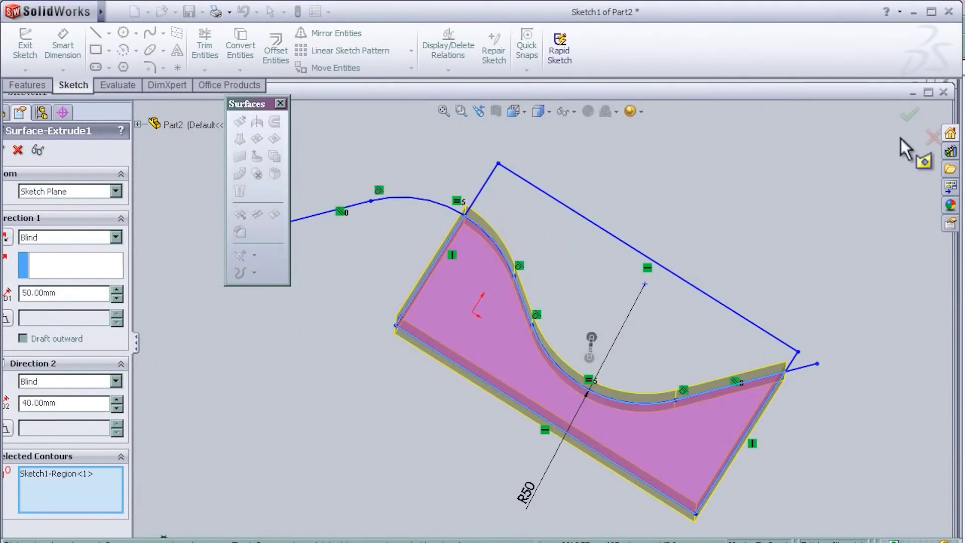
{"action": "left_click", "coordinate": [908, 115]}
{"action": "mouse_move", "coordinate": [758, 254]}
{"action": "middle_mouse_down"}
{"action": "mouse_move", "coordinate": [638, 202]}
{"action": "mouse_move", "coordinate": [509, 181]}
{"action": "middle_mouse_up"}
{"action": "mouse_move", "coordinate": [267, 364]}
{"action": "middle_mouse_down"}
{"action": "mouse_move", "coordinate": [319, 344]}
{"action": "mouse_move", "coordinate": [437, 389]}
{"action": "middle_mouse_up"}
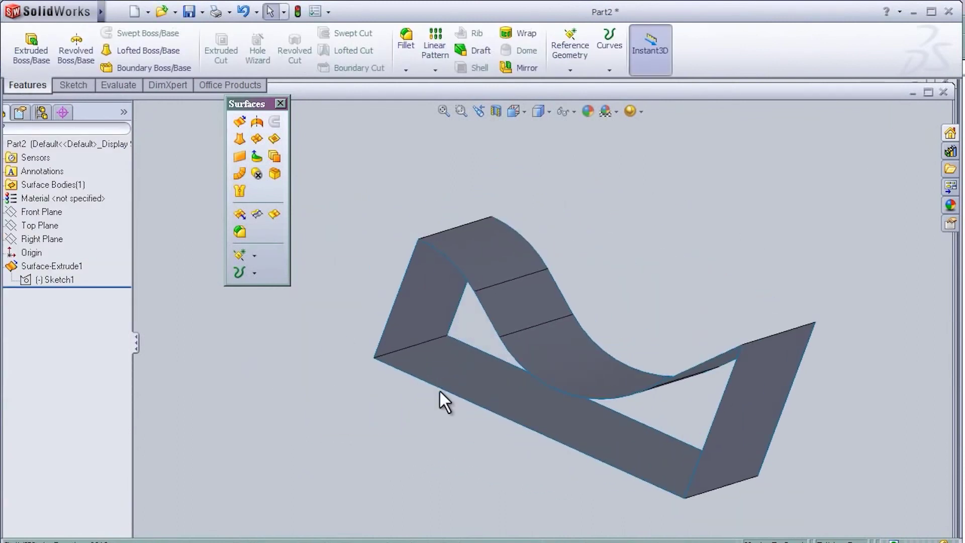
{"action": "key", "text": "space"}
{"action": "left_click", "coordinate": [626, 489]}
{"action": "mouse_move", "coordinate": [710, 224]}
{"action": "middle_mouse_down"}
{"action": "mouse_move", "coordinate": [646, 205]}
{"action": "mouse_move", "coordinate": [527, 133]}
{"action": "mouse_move", "coordinate": [531, 211]}
{"action": "mouse_move", "coordinate": [532, 173]}
{"action": "mouse_move", "coordinate": [548, 180]}
{"action": "middle_mouse_up"}
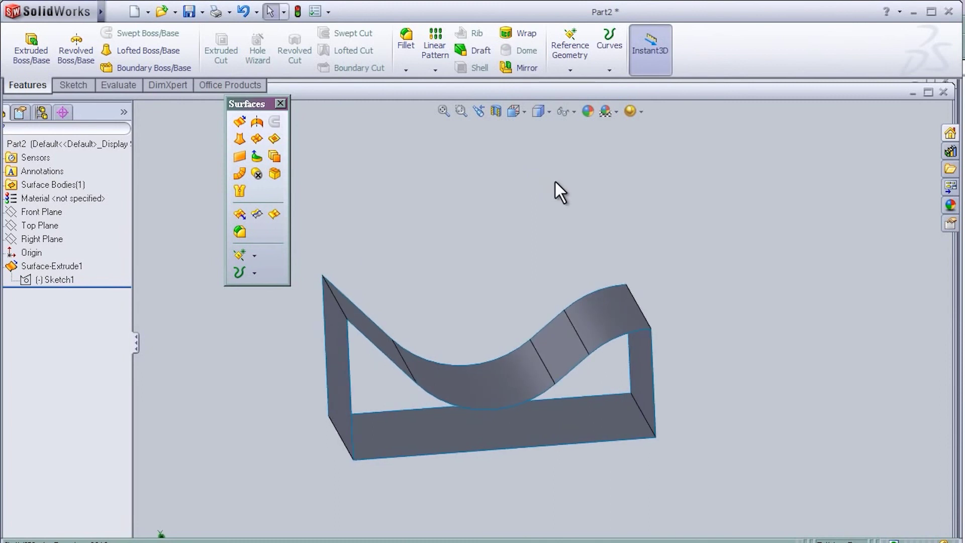